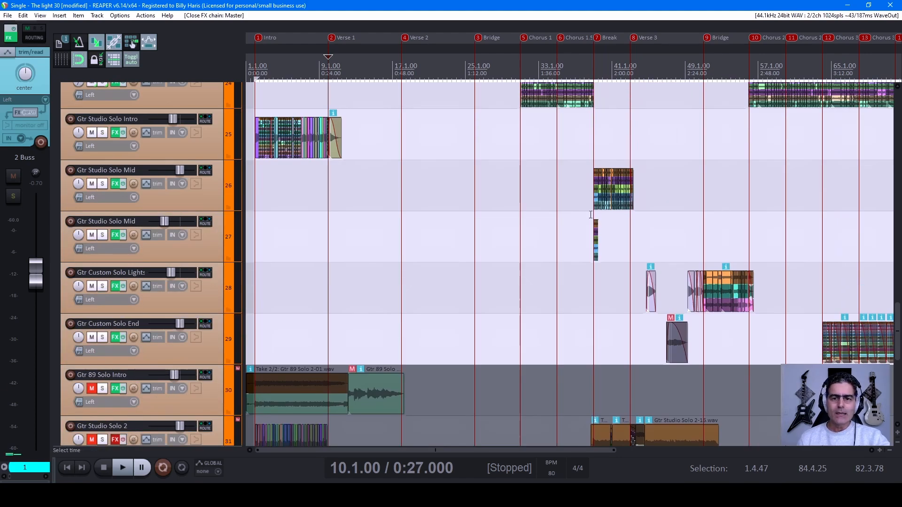
scroll(157, 289, "up", 9)
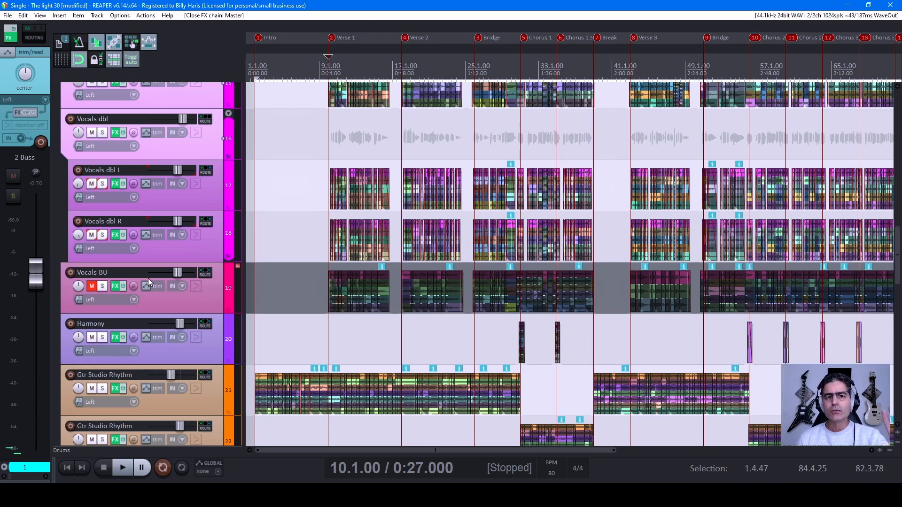
Step: Examine the arrangement's tracks, select the Drums folder track and review the individual drum tracks inside it
scroll(148, 278, "up", 15)
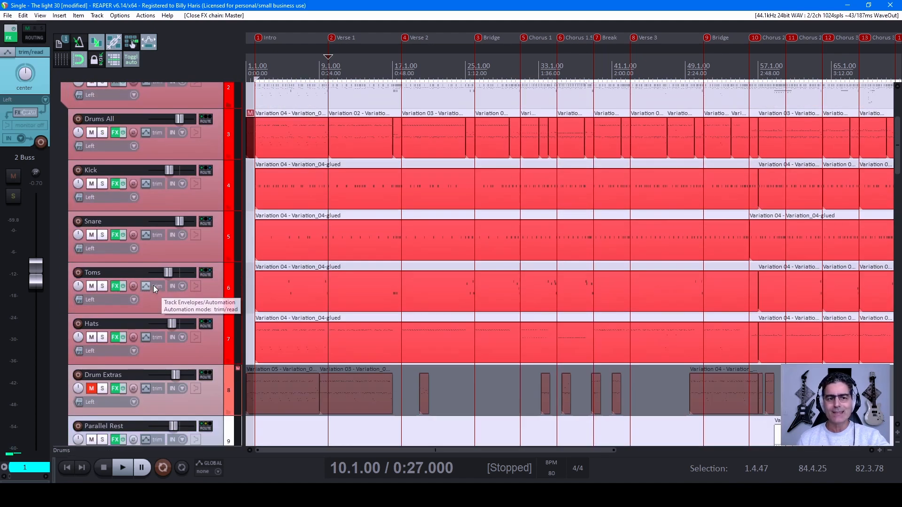
scroll(155, 176, "up", 1)
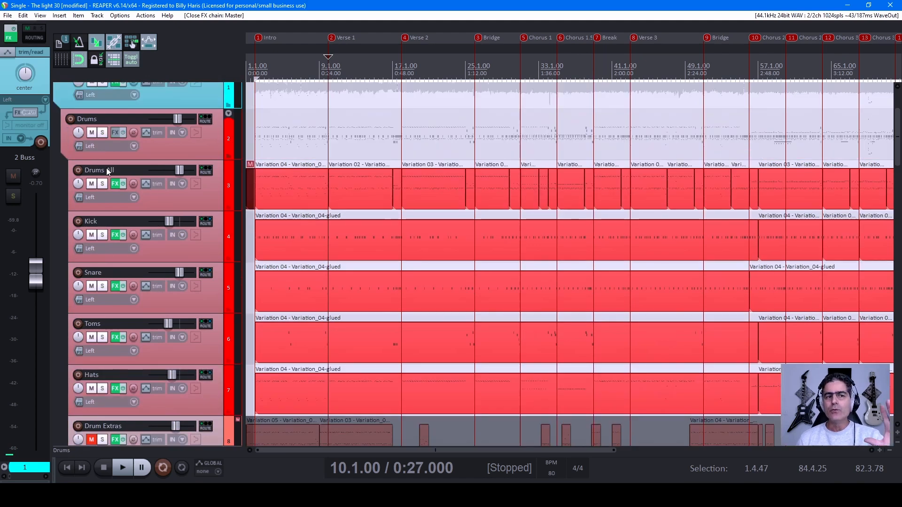
left_click(183, 141)
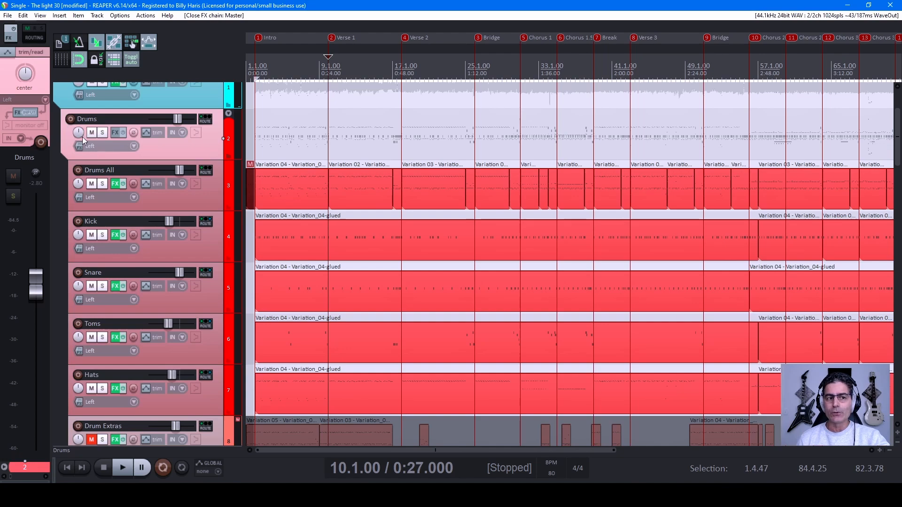
scroll(100, 154, "down", 2)
scroll(116, 319, "down", 3)
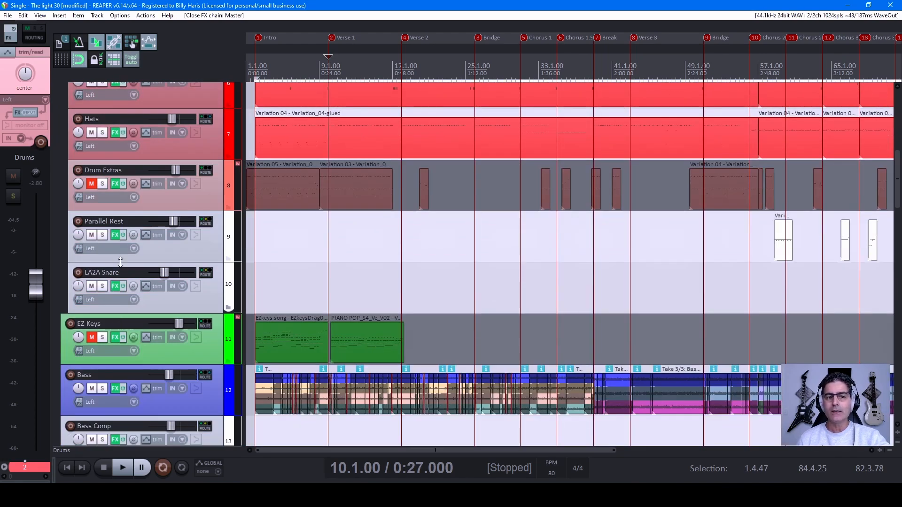
scroll(132, 264, "up", 6)
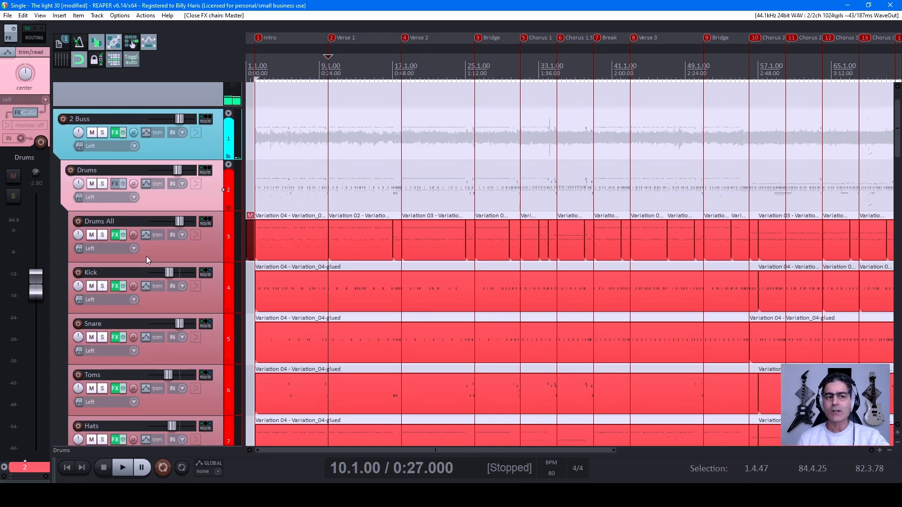
scroll(176, 249, "down", 2)
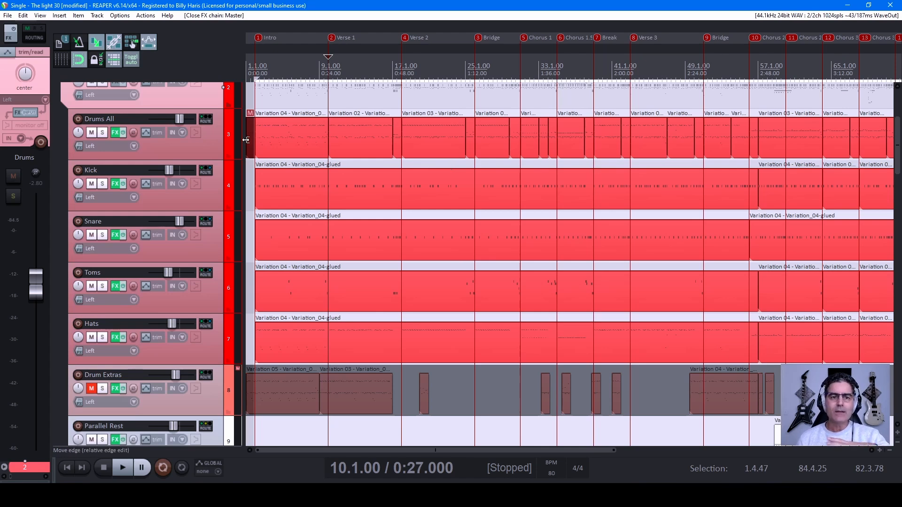
scroll(191, 171, "up", 1)
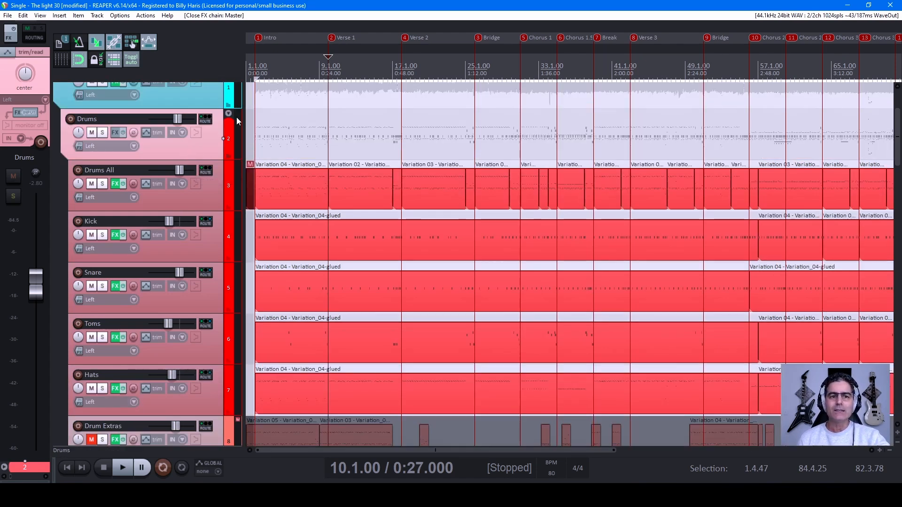
Step: Collapse the Drums folder completely and audition the Drums track in solo
left_click(229, 113)
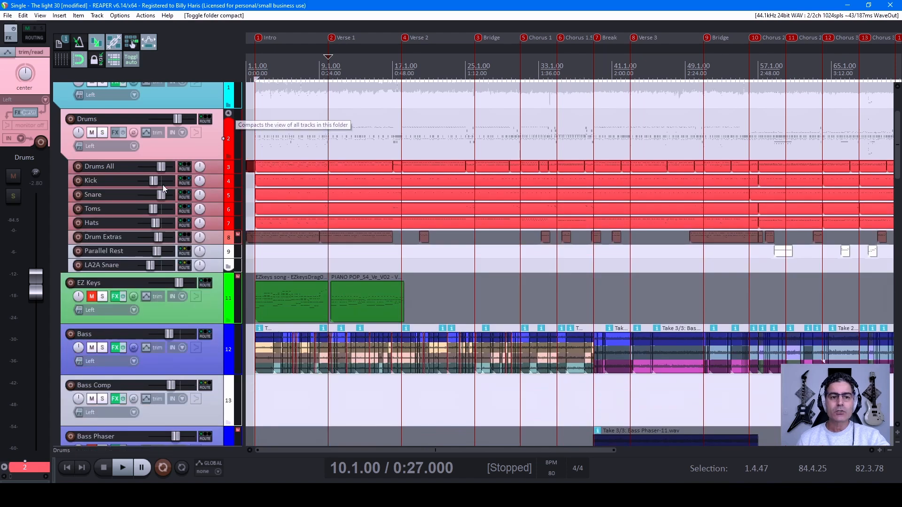
left_click(229, 114)
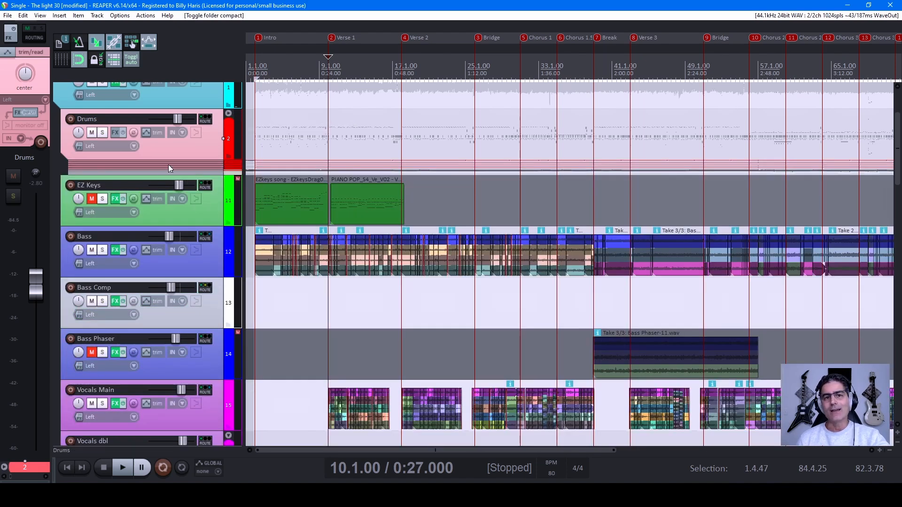
left_click(104, 132)
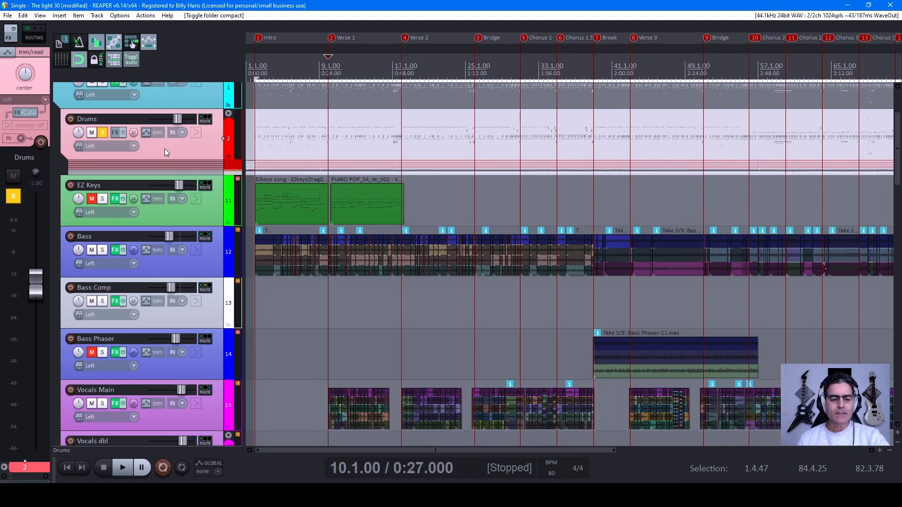
key("space")
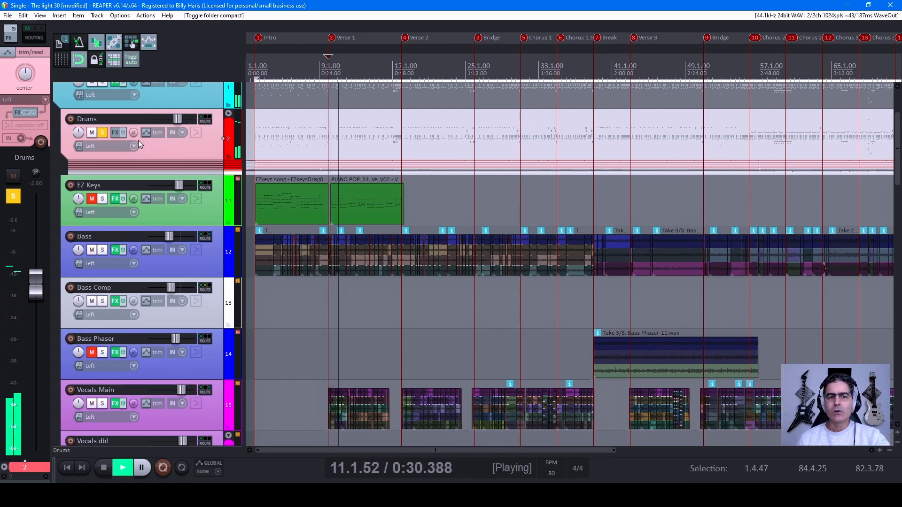
Step: Show the Drums folder's child tracks in compact height, stop playback and unsolo the Drums track
left_click(228, 113)
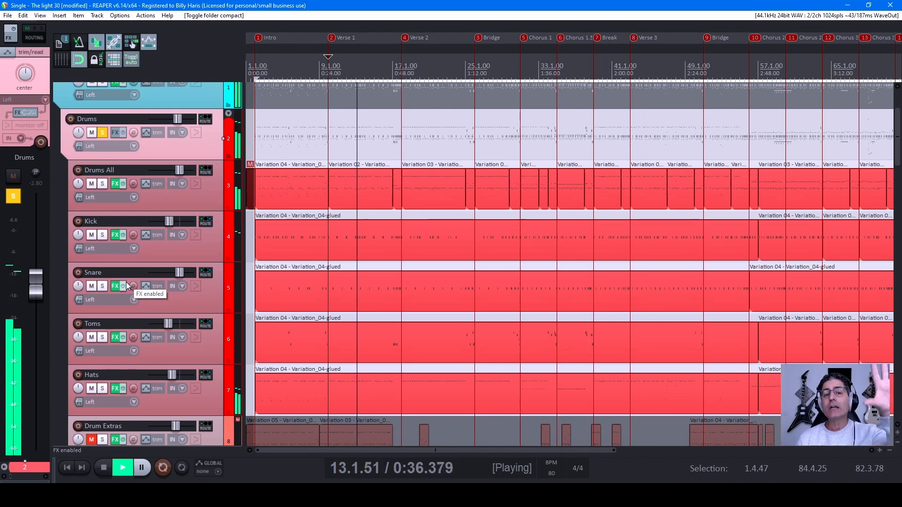
left_click(230, 115)
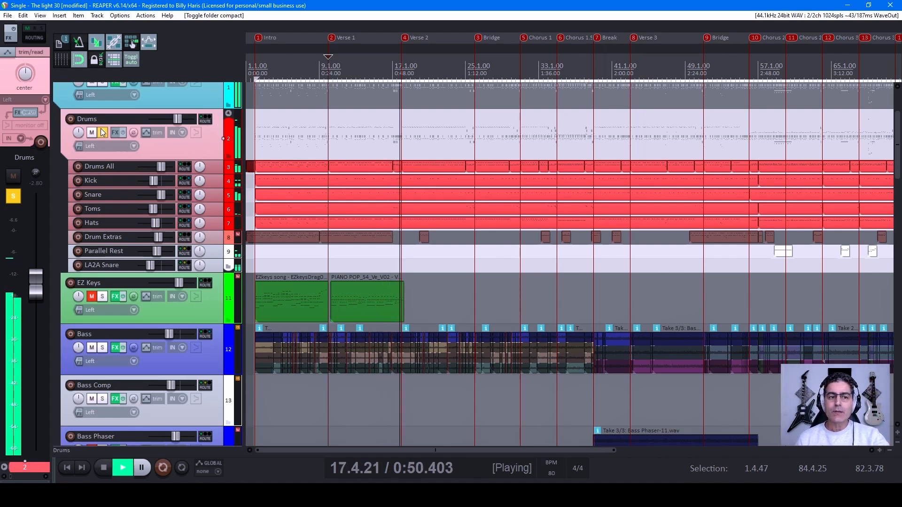
key("space")
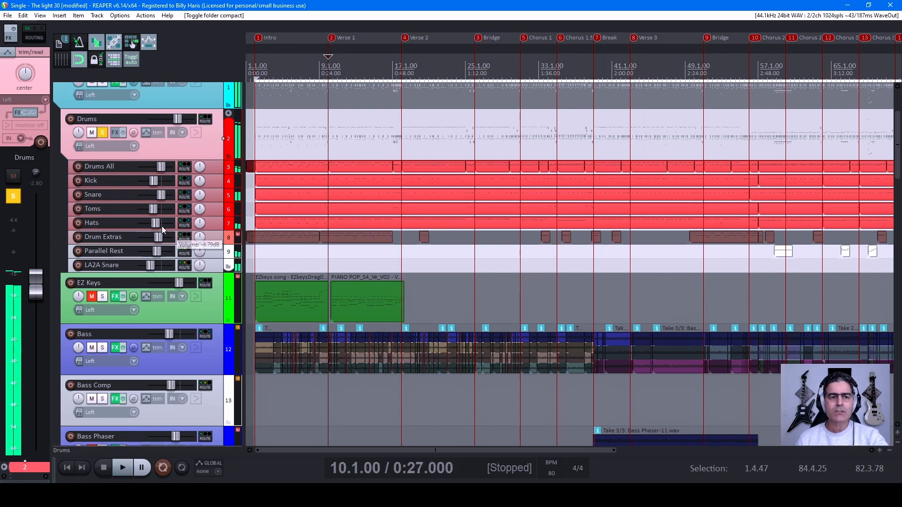
left_click(103, 133)
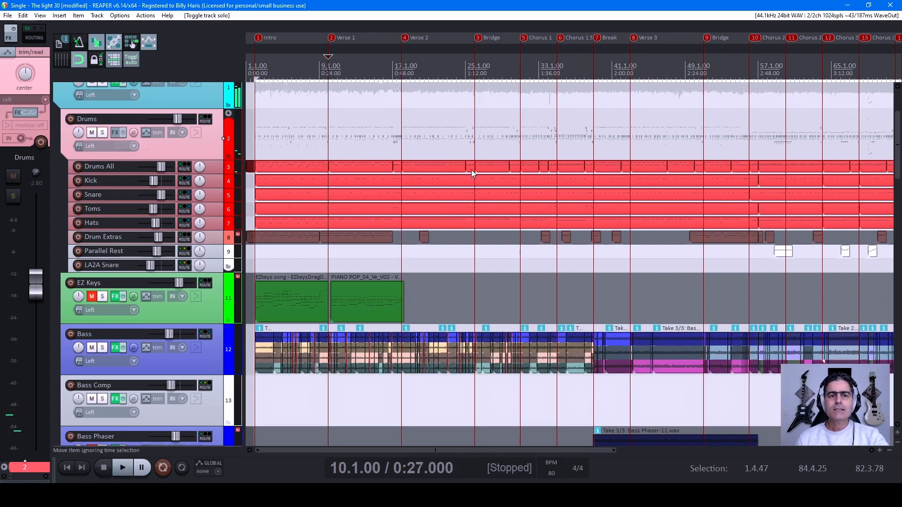
Step: Return the edit cursor to the Intro marker and survey the section markers across the whole song
key("Home")
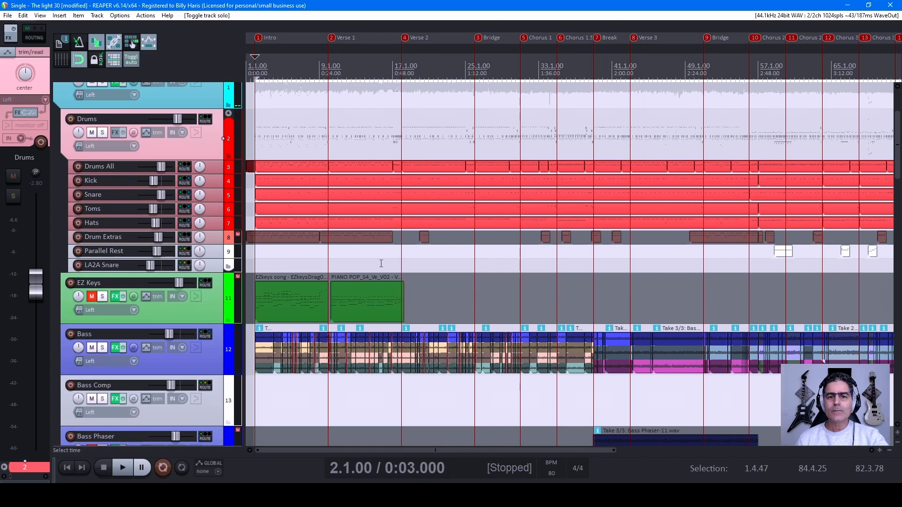
scroll(373, 263, "up", 3)
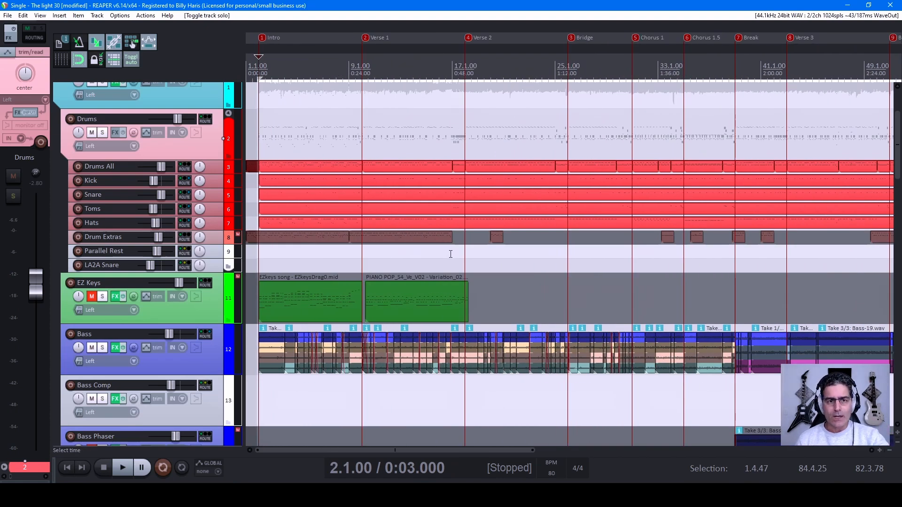
scroll(450, 255, "down", 5)
scroll(407, 111, "up", 3)
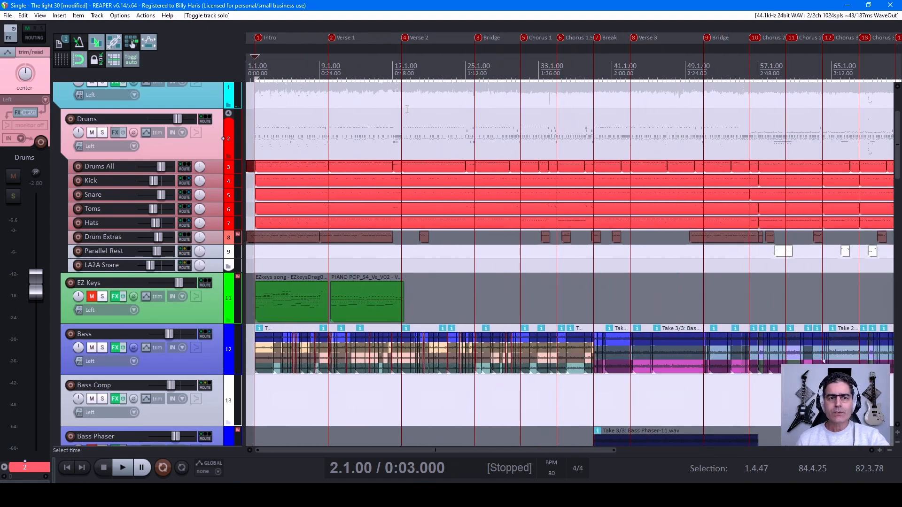
scroll(407, 109, "down", 3)
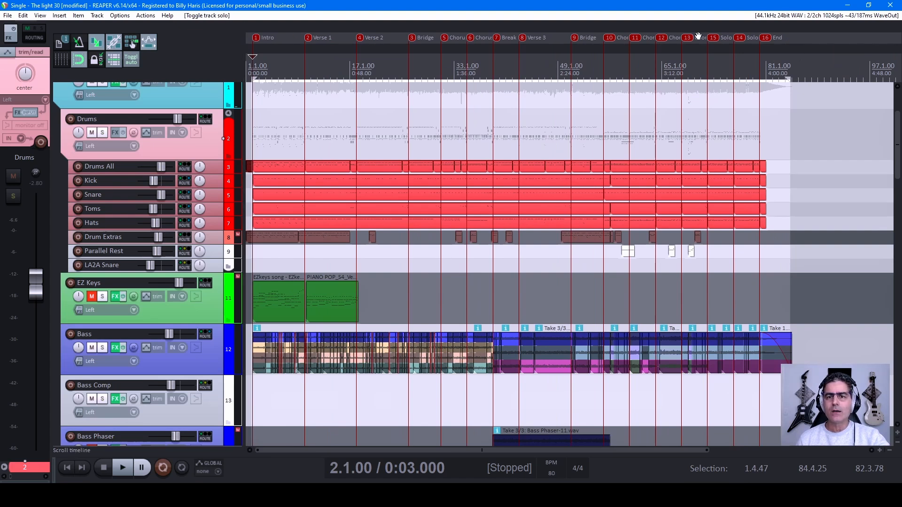
scroll(543, 39, "up", 3)
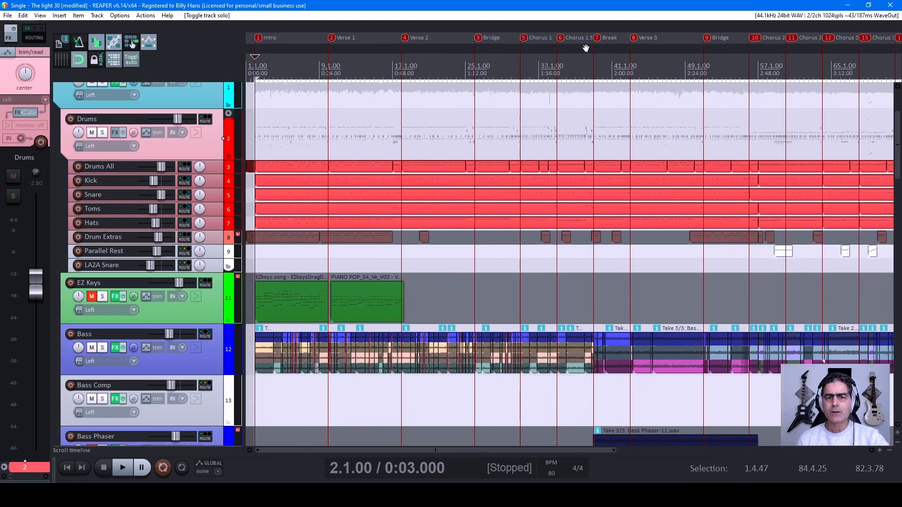
mouse_move(675, 36)
left_mouse_down()
mouse_move(450, 39)
mouse_move(676, 37)
left_mouse_up()
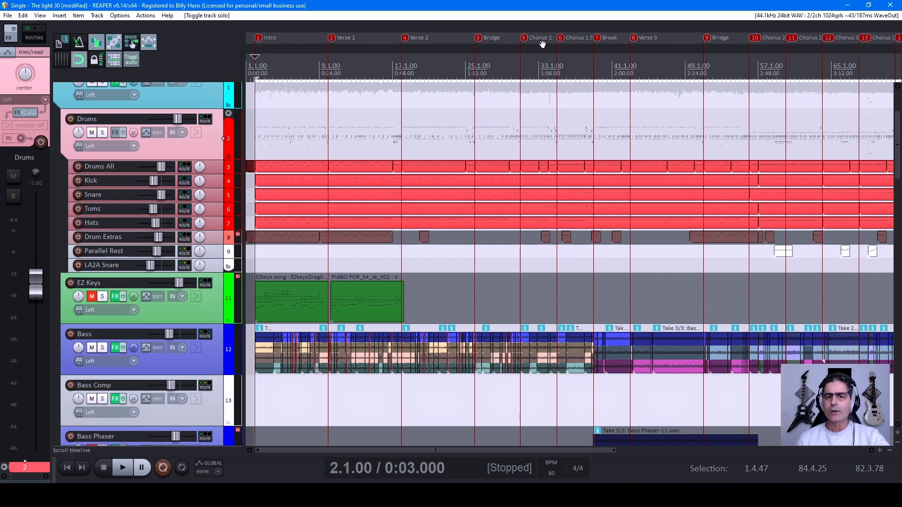
left_click_drag(574, 37, 403, 37)
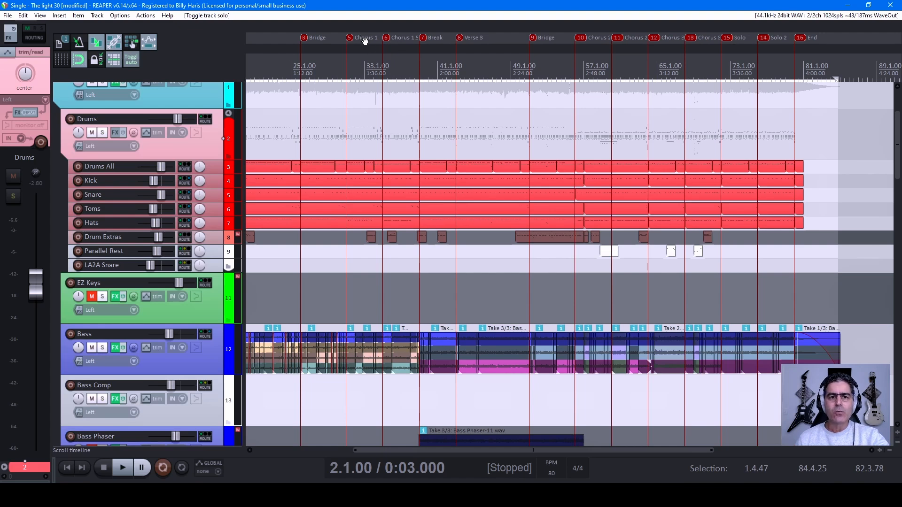
Step: Examine the song's section markers up close, from Intro through the verses and choruses to End
scroll(403, 104, "up", 4)
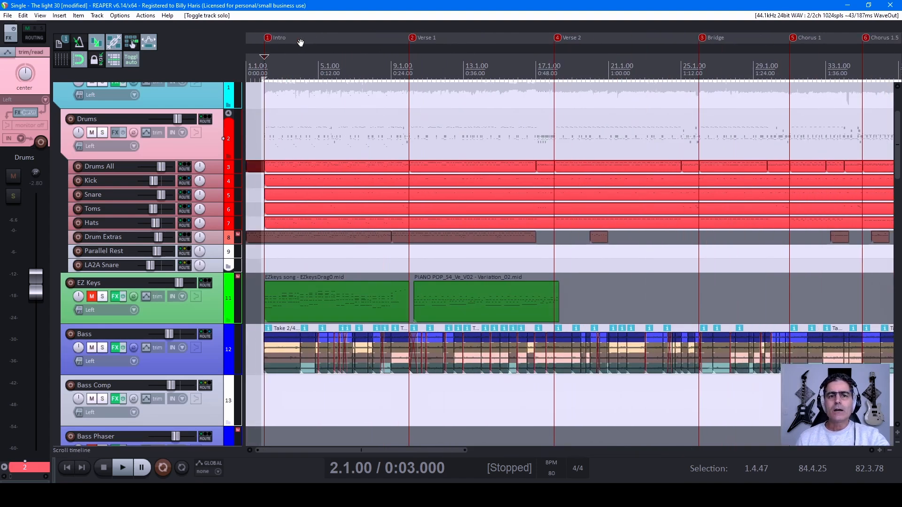
left_click_drag(649, 39, 367, 38)
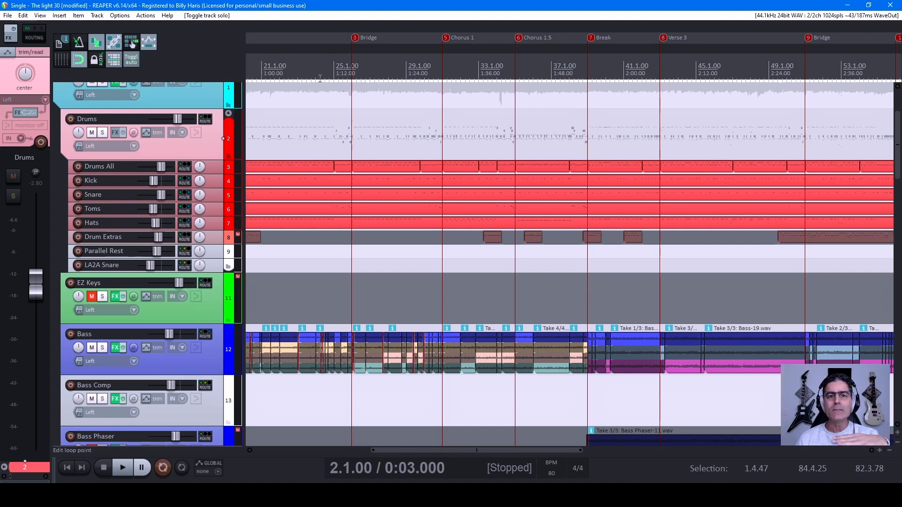
scroll(437, 49, "left", 2)
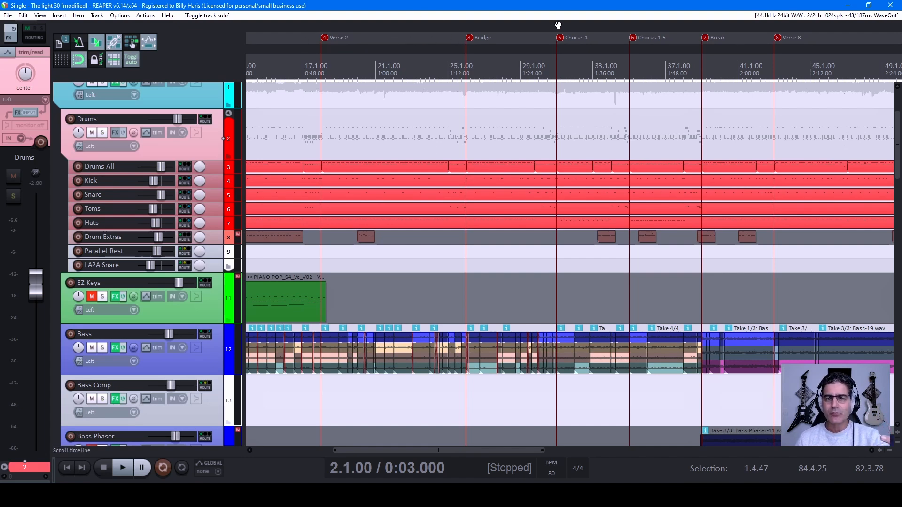
left_click_drag(595, 37, 317, 29)
left_click_drag(677, 37, 308, 30)
left_click_drag(634, 35, 558, 36)
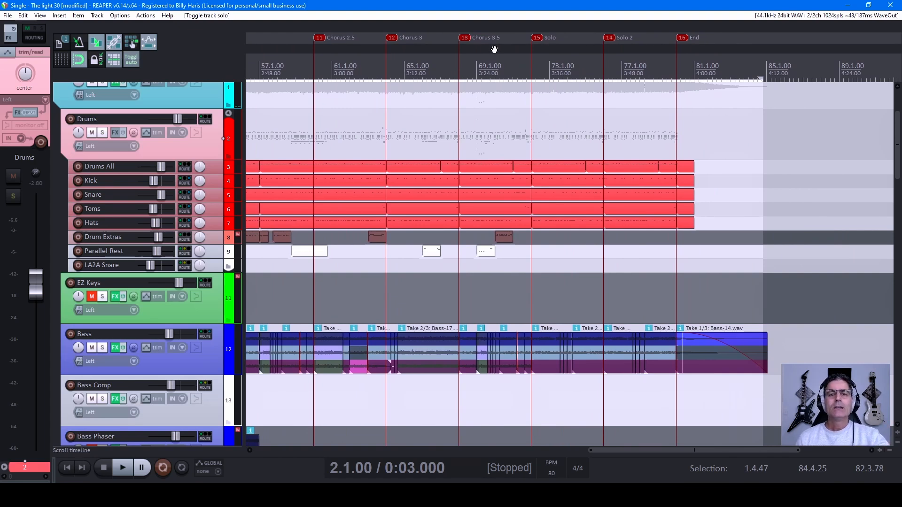
mouse_move(429, 42)
left_mouse_down()
mouse_move(547, 40)
mouse_move(424, 23)
left_mouse_up()
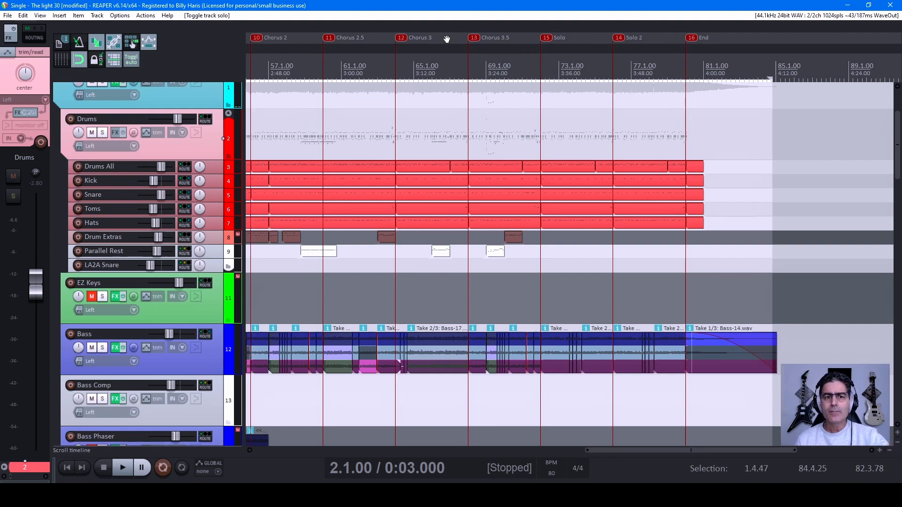
Step: Place the edit cursor at the Break marker and play the song from there
left_click_drag(450, 39, 607, 50)
left_click_drag(414, 33, 582, 35)
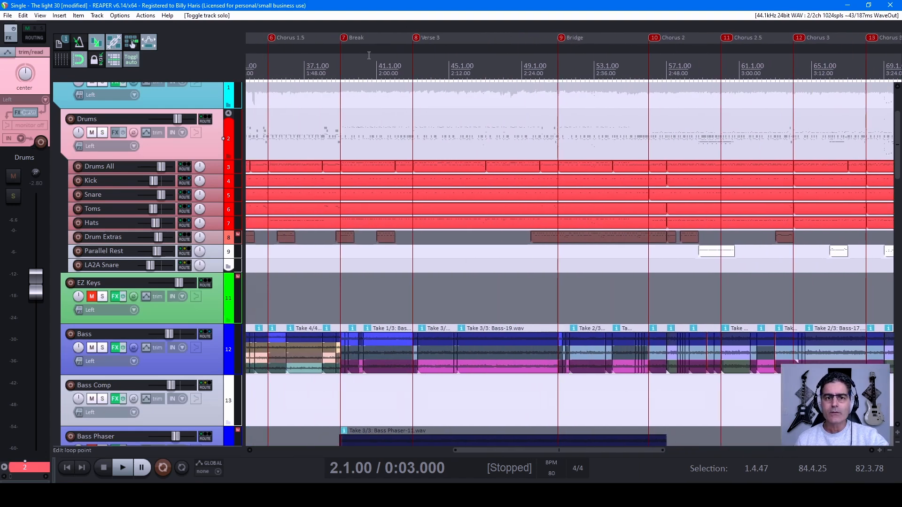
left_click_drag(369, 56, 595, 65)
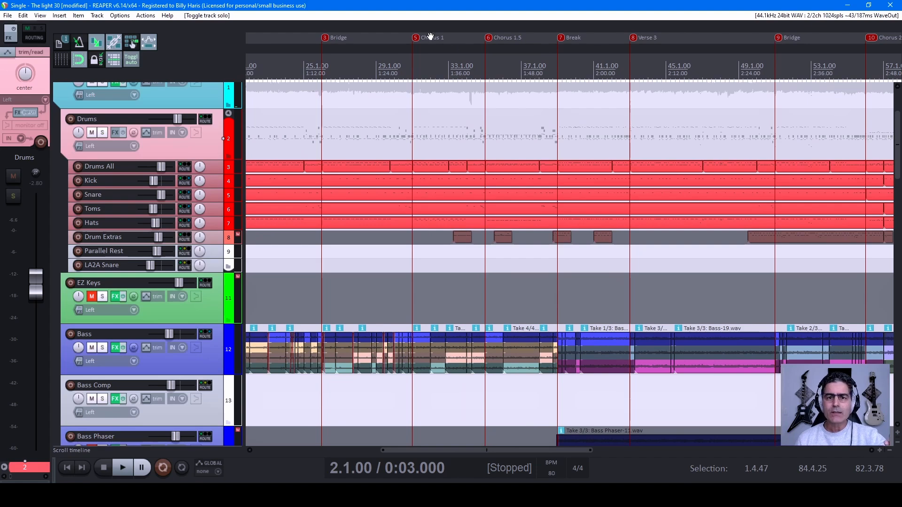
mouse_move(293, 42)
left_mouse_down()
mouse_move(583, 52)
mouse_move(754, 46)
mouse_move(308, 42)
left_mouse_up()
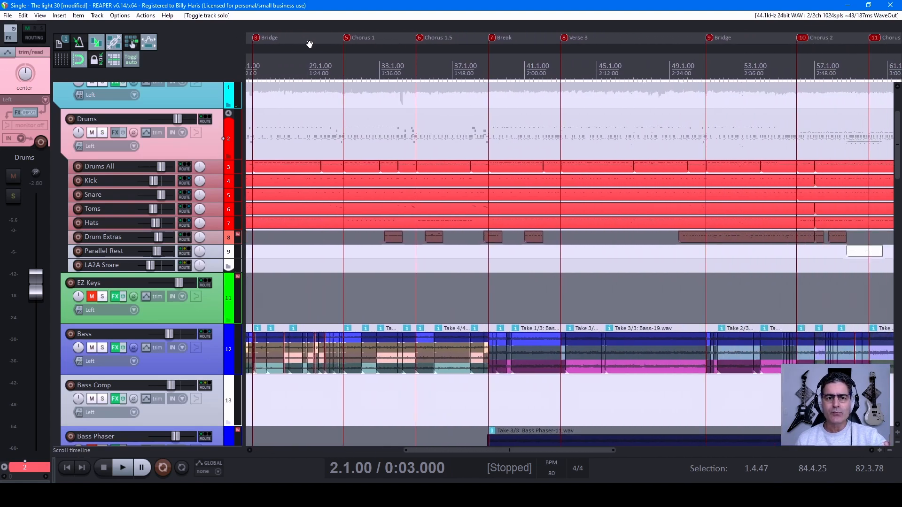
left_click_drag(465, 41, 329, 44)
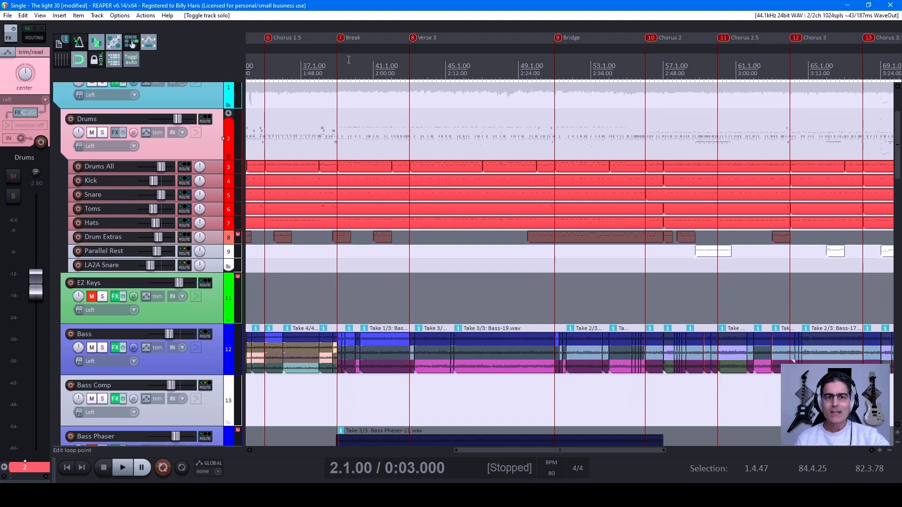
left_click_drag(387, 37, 423, 41)
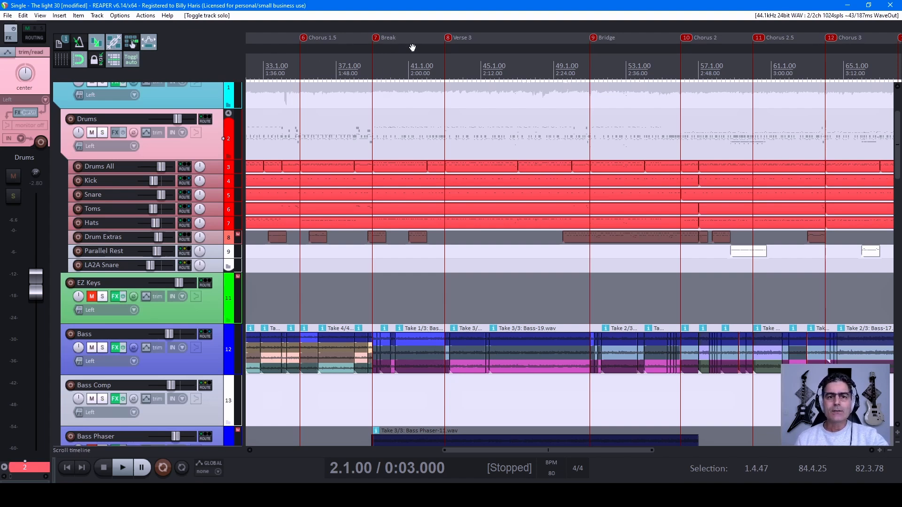
left_click(374, 58)
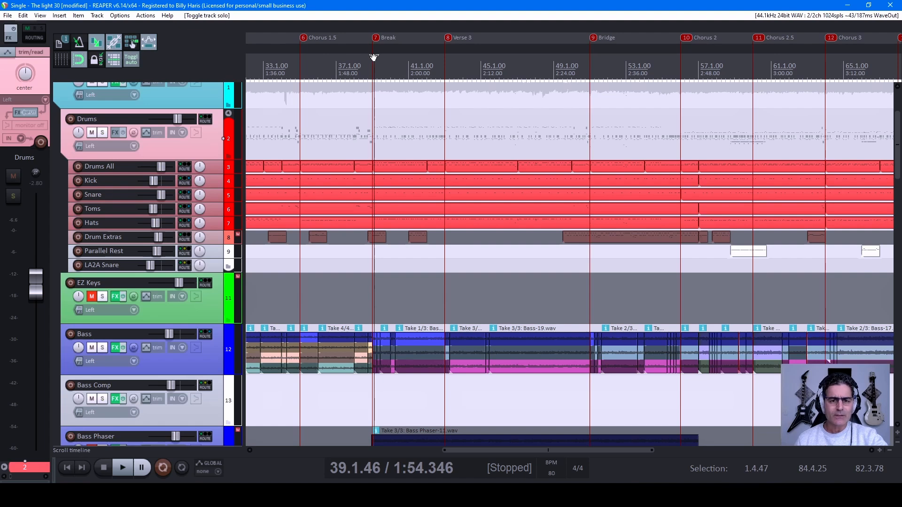
left_click(373, 57)
key("space")
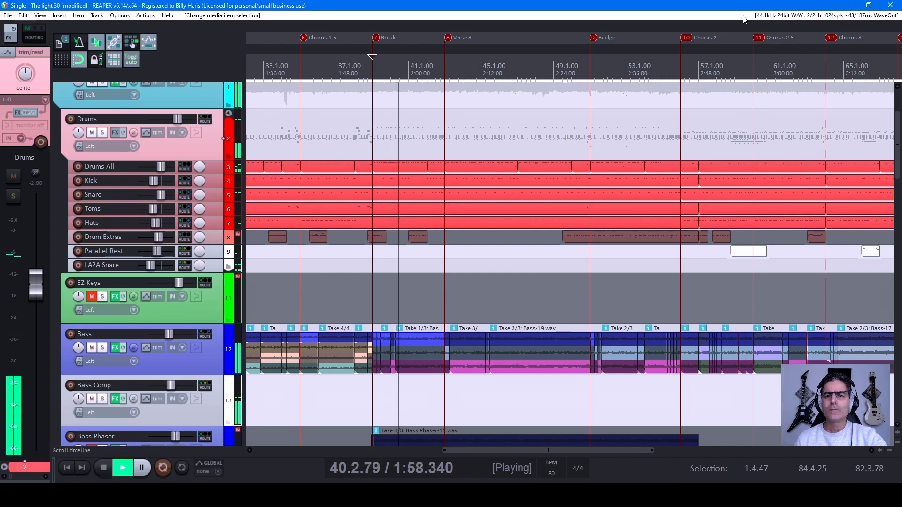
Step: Stop playback, place the edit cursor at the Solo marker, and play a short part of the song from there
key("space")
left_click_drag(729, 32, 393, 37)
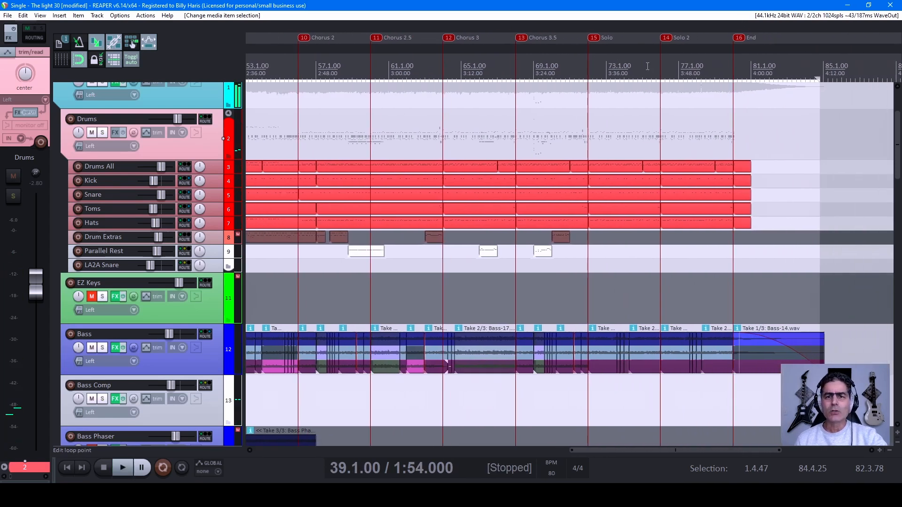
left_click_drag(568, 44, 749, 31)
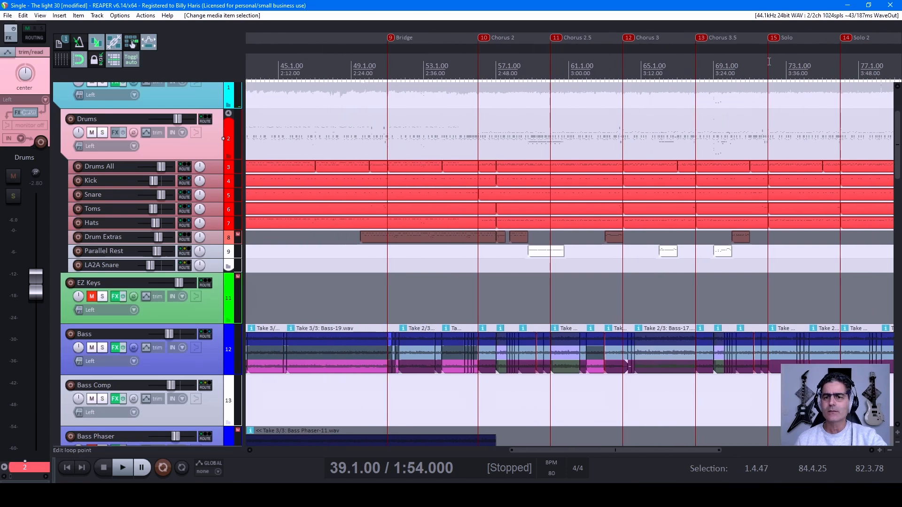
key("space")
left_click_drag(801, 36, 482, 46)
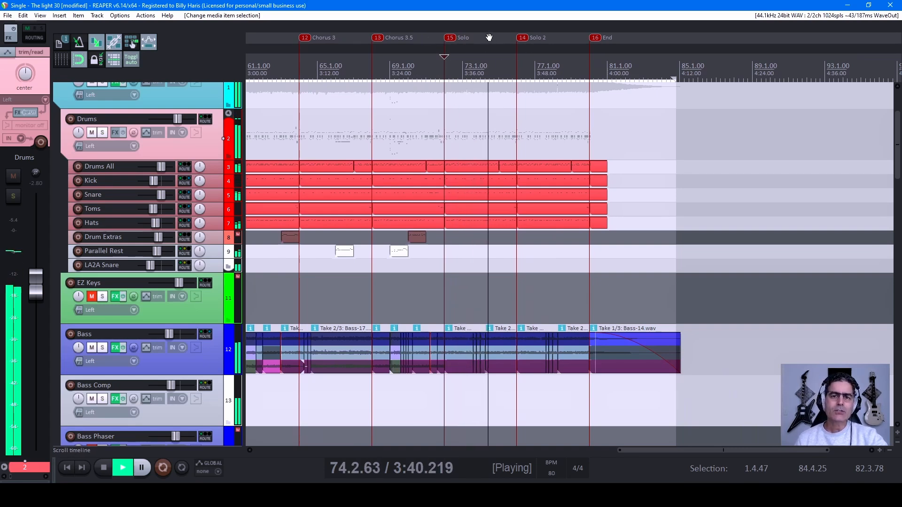
key("space")
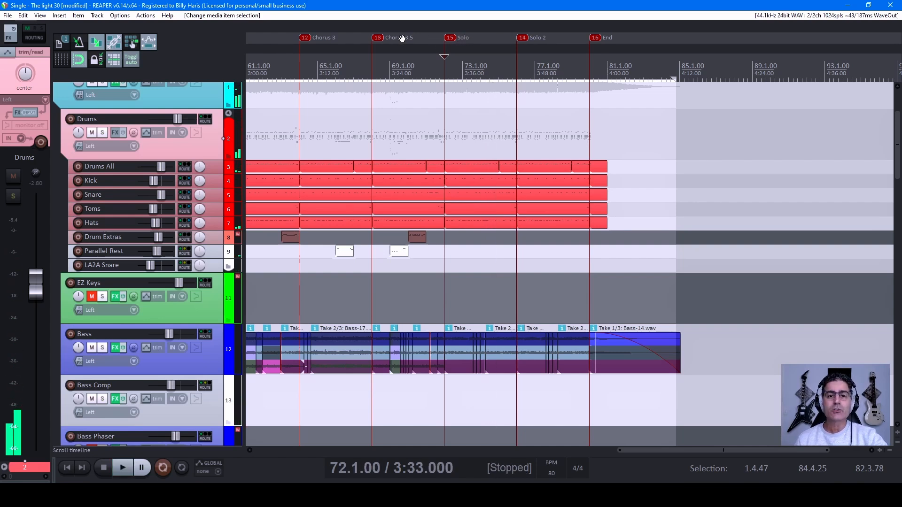
Step: Review the section markers from the first choruses through to End, and remove the time selection
left_click_drag(399, 37, 893, 32)
left_click_drag(323, 41, 752, 38)
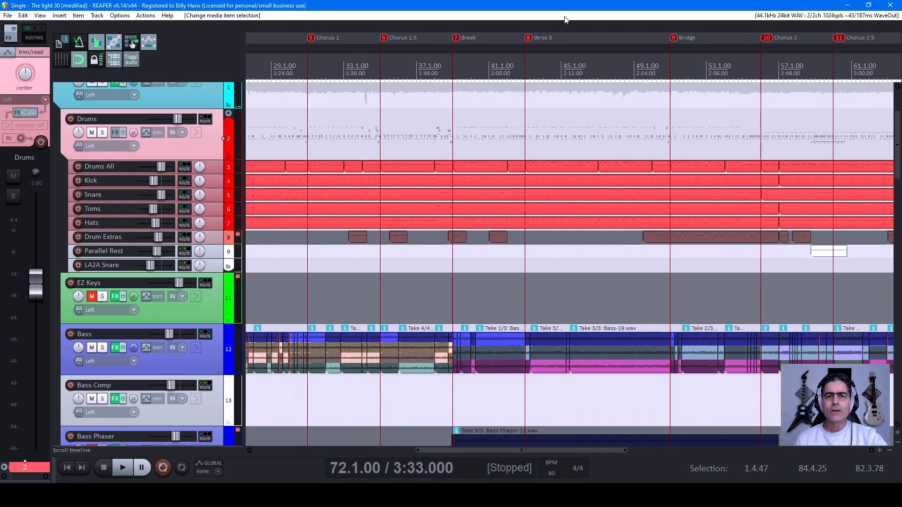
mouse_move(683, 28)
left_mouse_down()
mouse_move(327, 37)
mouse_move(570, 36)
mouse_move(405, 34)
left_mouse_up()
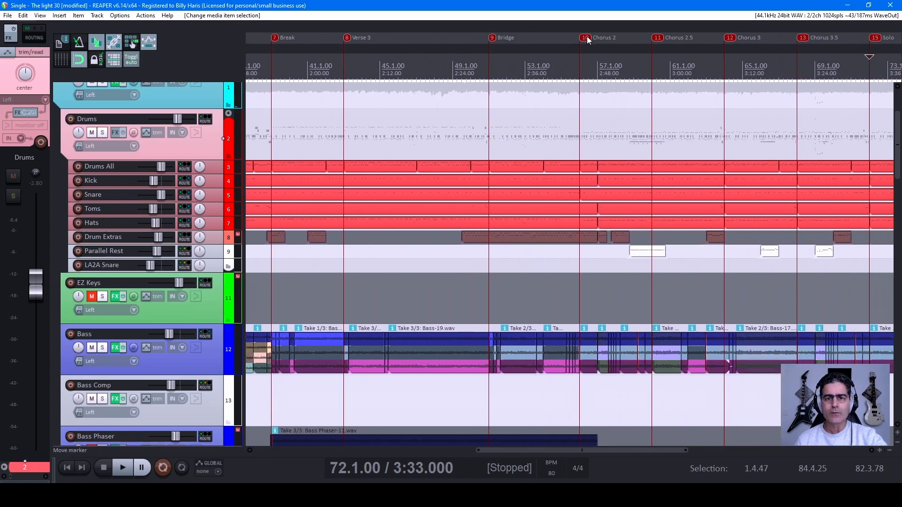
left_click_drag(674, 28, 405, 39)
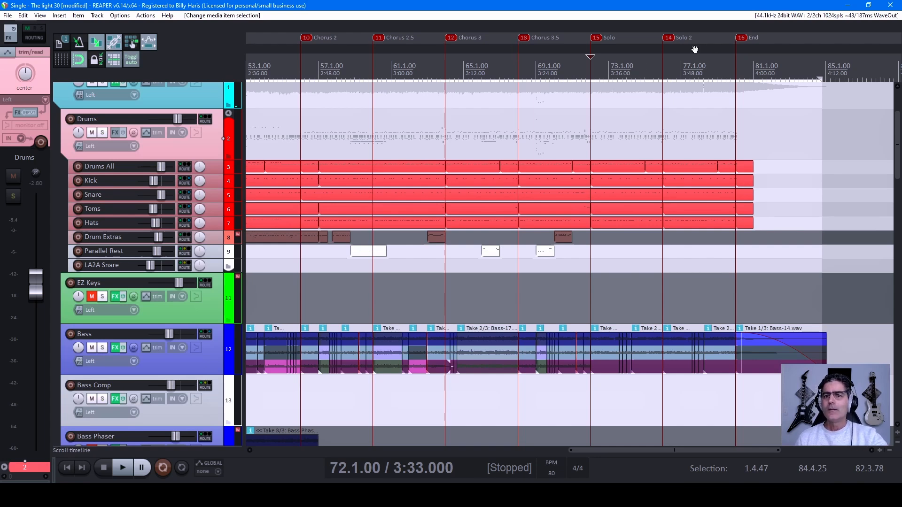
left_click_drag(353, 68, 761, 72)
key("Escape")
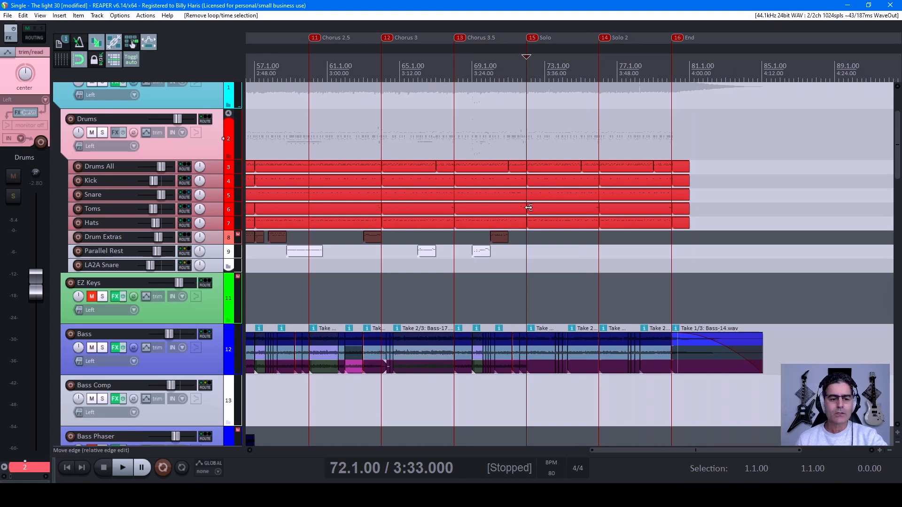
Step: Move the edit cursor from the project start to the Intro marker and play the song from there
key("Home")
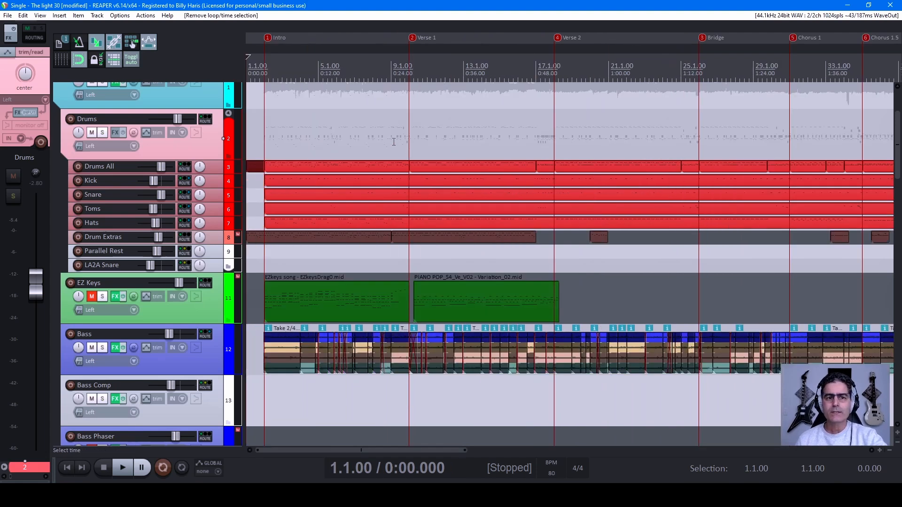
left_click(262, 71)
left_click(264, 72)
key("space")
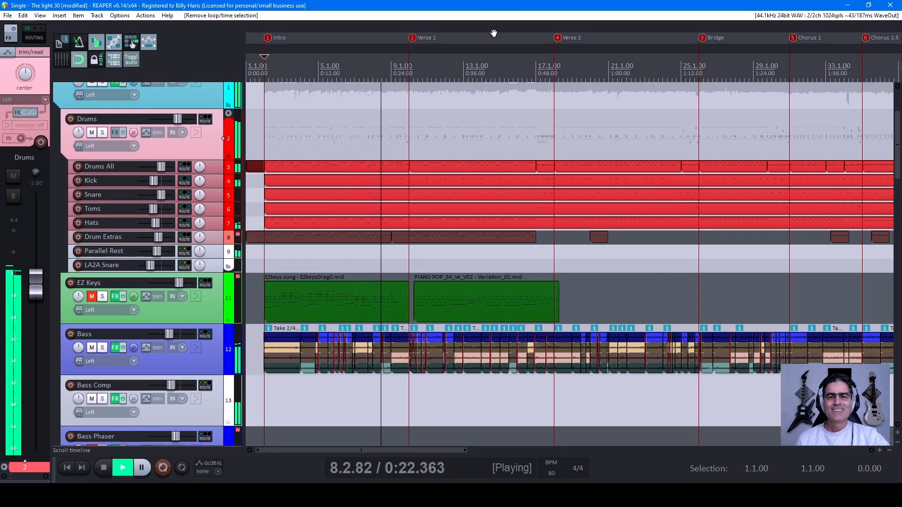
Step: Examine the bass and vocal tracks across the first two verses during playback
left_click_drag(489, 35, 396, 29)
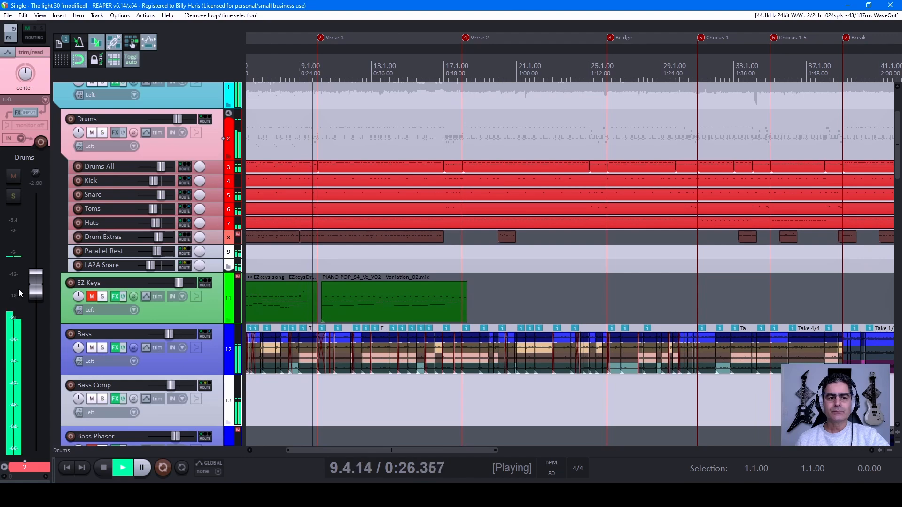
scroll(173, 294, "down", 3)
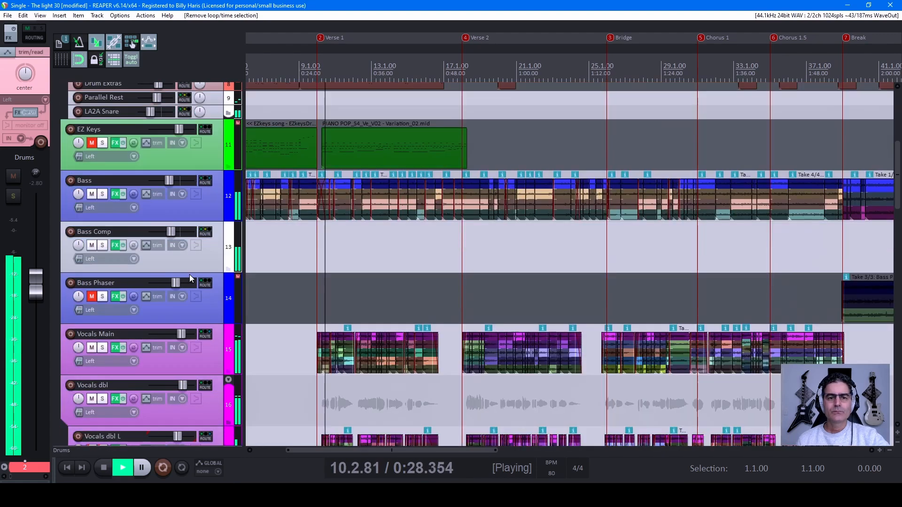
scroll(190, 275, "down", 5)
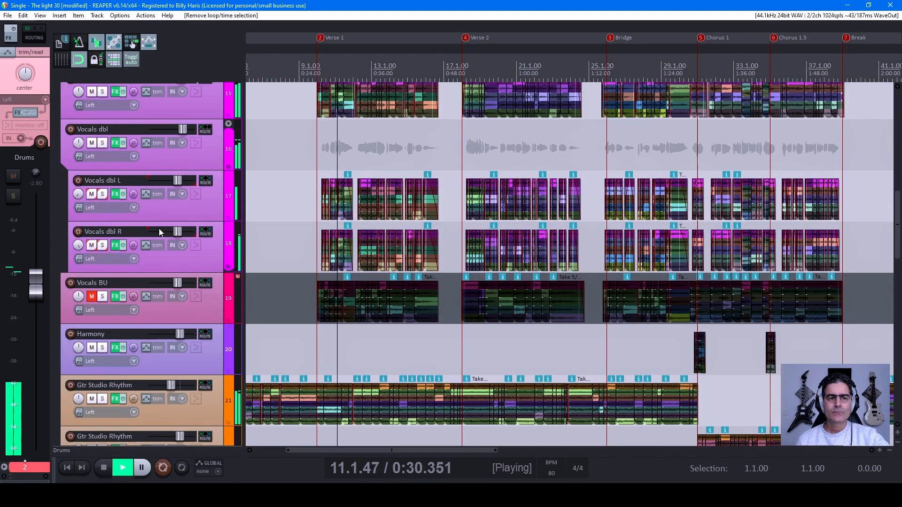
scroll(159, 228, "up", 1)
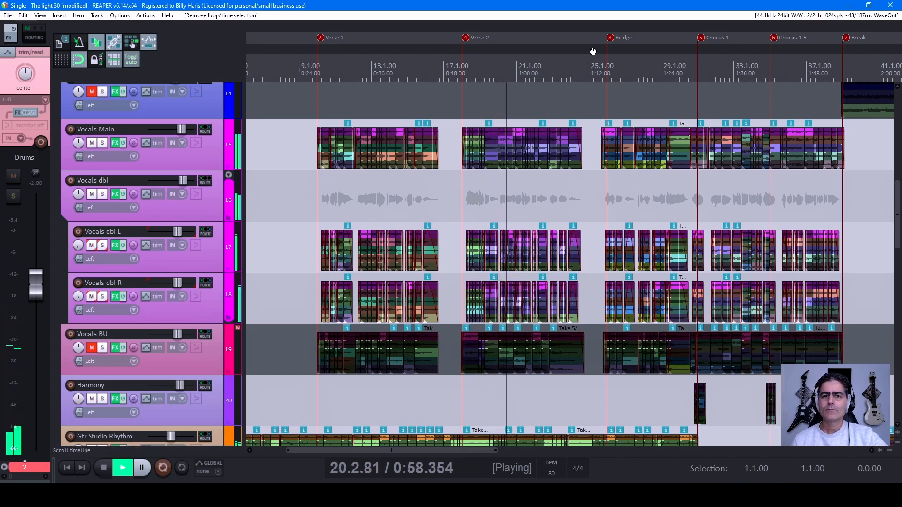
left_click_drag(590, 34, 451, 38)
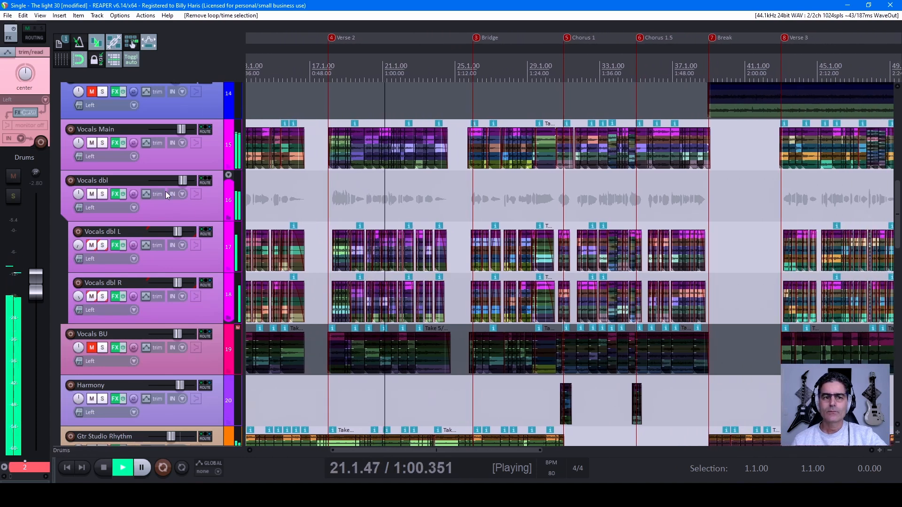
Step: Survey the track list from Harmony through the guitars to CLA Sphere, and back up to the master track
scroll(137, 267, "down", 3)
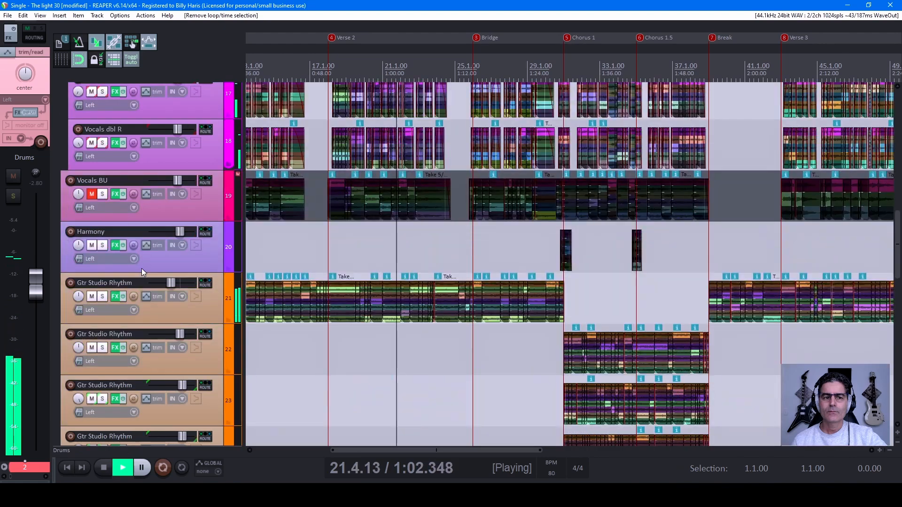
scroll(141, 272, "down", 3)
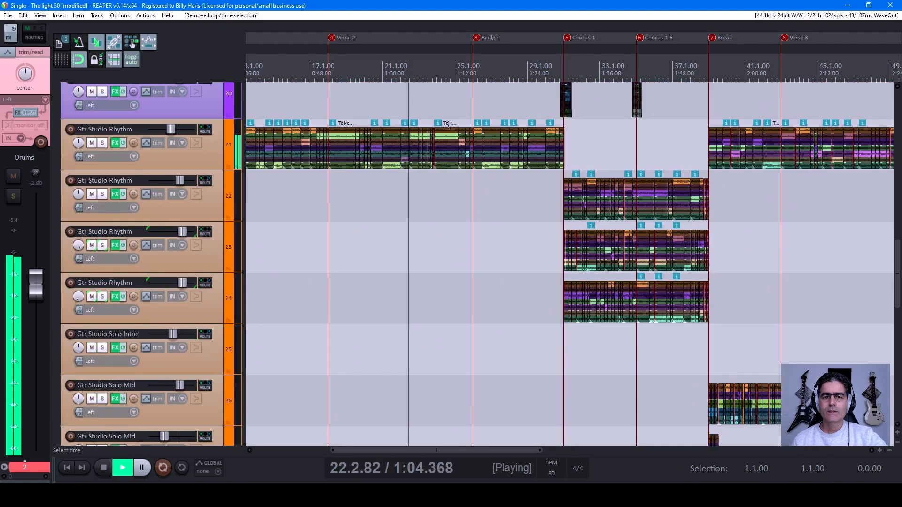
scroll(151, 260, "down", 11)
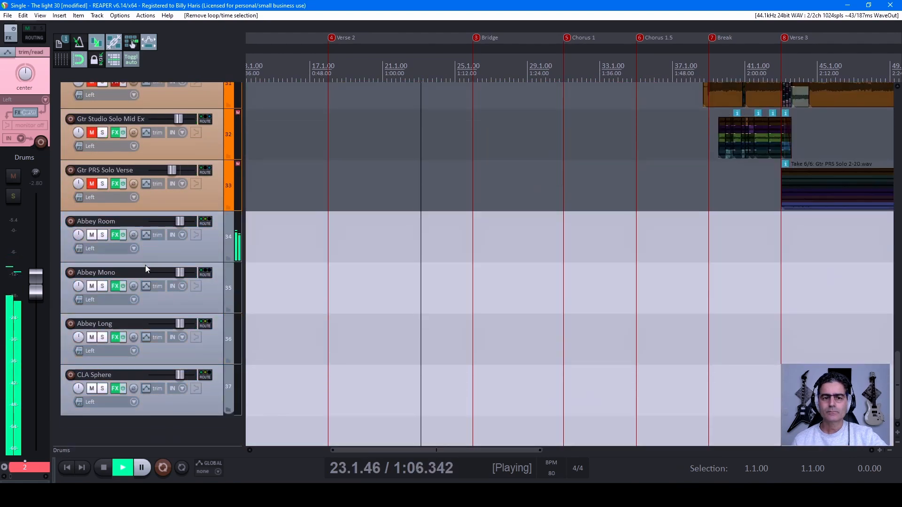
scroll(144, 265, "up", 8)
scroll(134, 267, "up", 6)
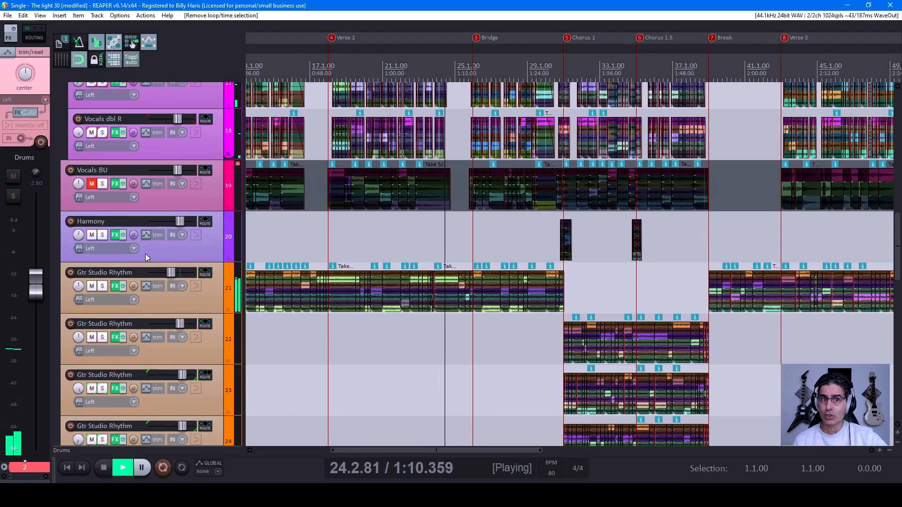
scroll(155, 262, "up", 12)
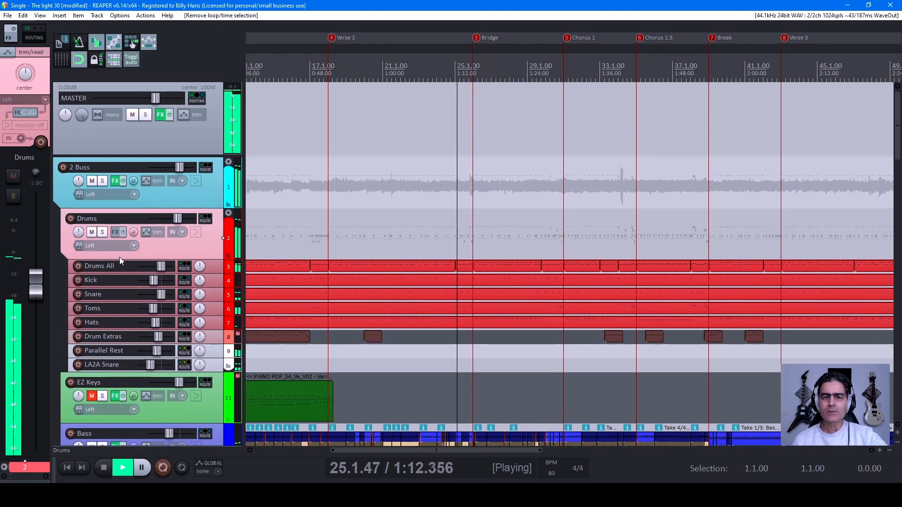
Step: Examine the main, doubled and backup vocal tracks around the first Bridge and Chorus 1
scroll(139, 271, "down", 8)
scroll(142, 266, "down", 6)
scroll(142, 266, "up", 2)
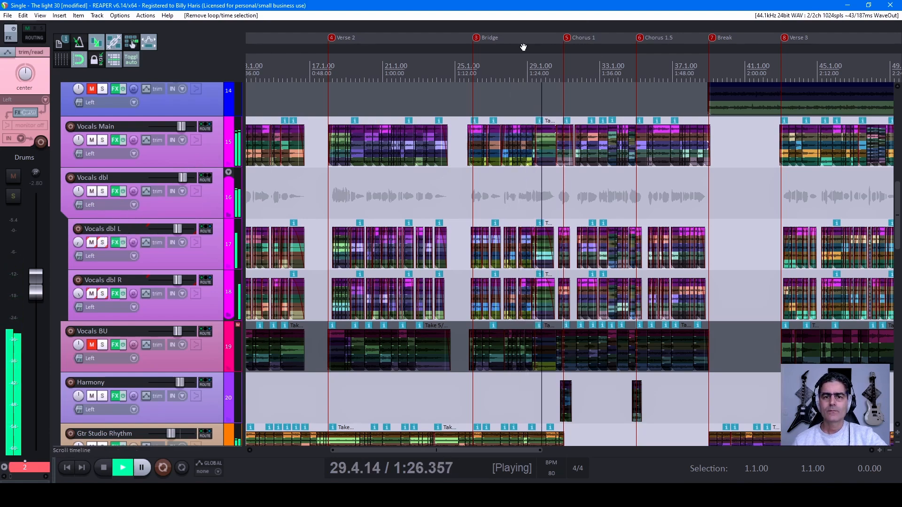
left_click_drag(608, 38, 365, 40)
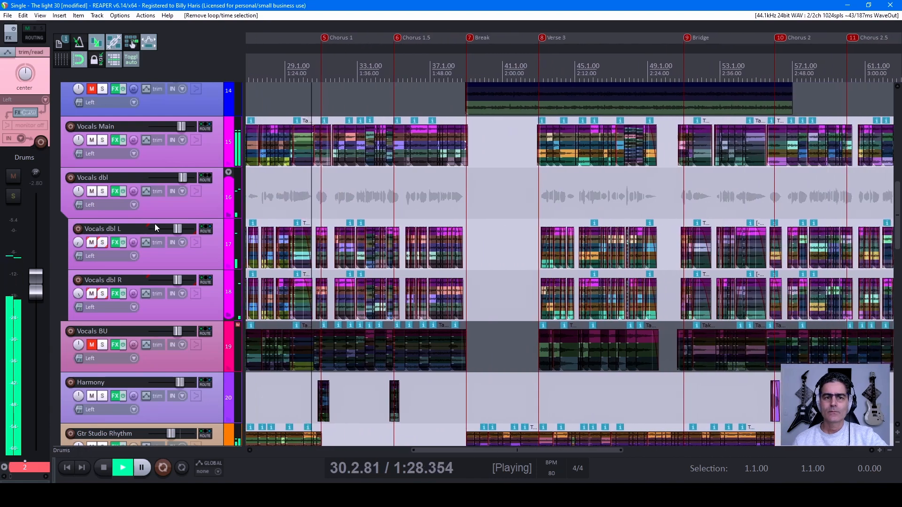
mouse_move(150, 228)
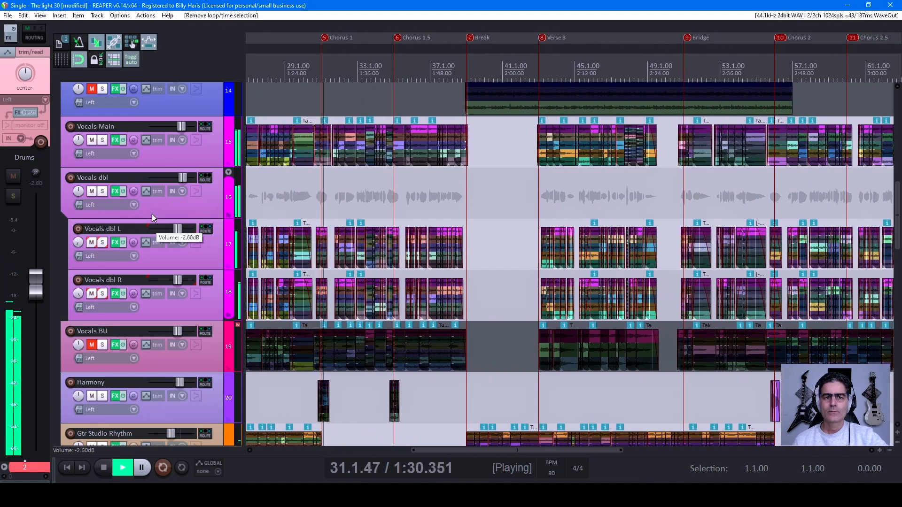
Step: Inspect the CLA MixDown plugin in the 2 Buss track's effects chain, and close the chain
scroll(144, 202, "up", 3)
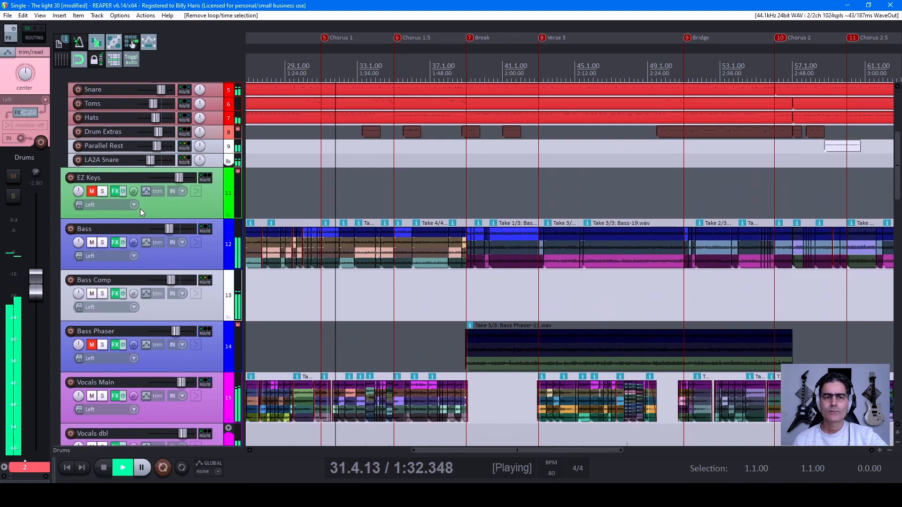
scroll(140, 209, "up", 3)
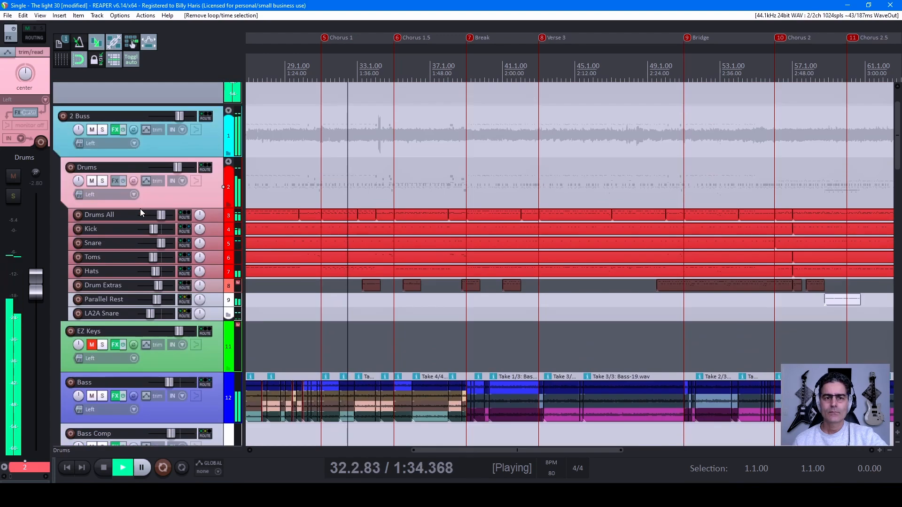
left_click(115, 129)
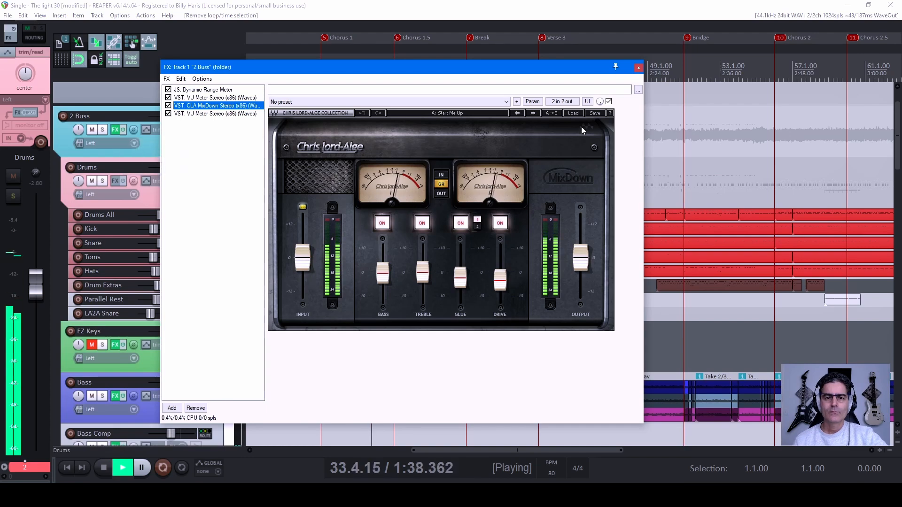
left_click(638, 68)
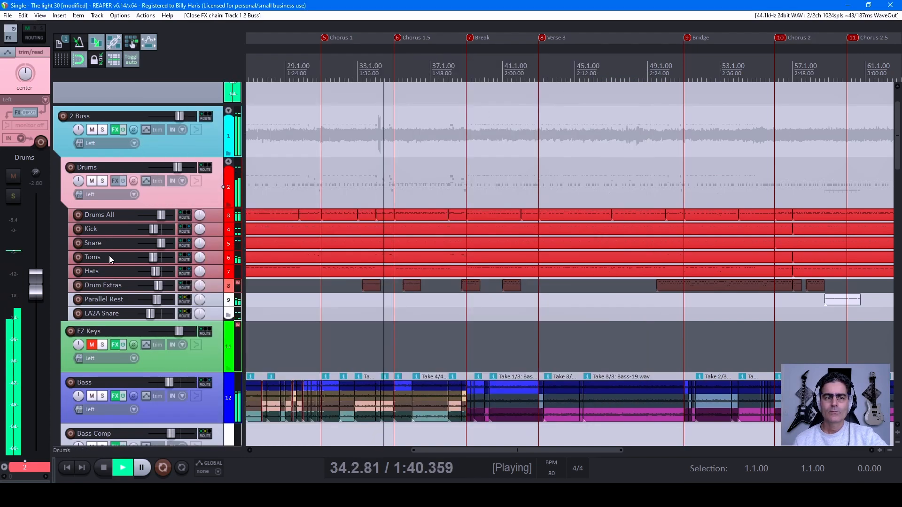
Step: Examine the bass, vocal and Harmony tracks from the Break through Verse 3 to the later choruses
scroll(133, 252, "down", 4)
scroll(134, 252, "down", 3)
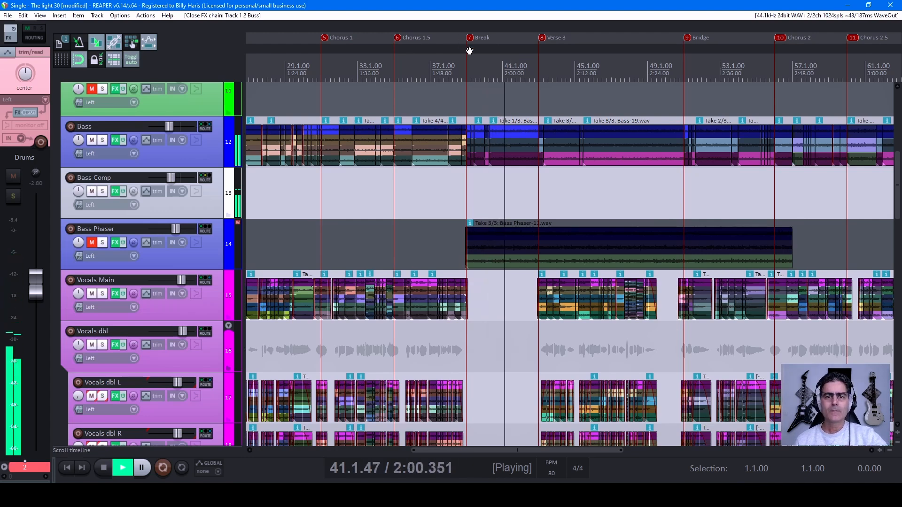
left_click_drag(635, 56, 442, 52)
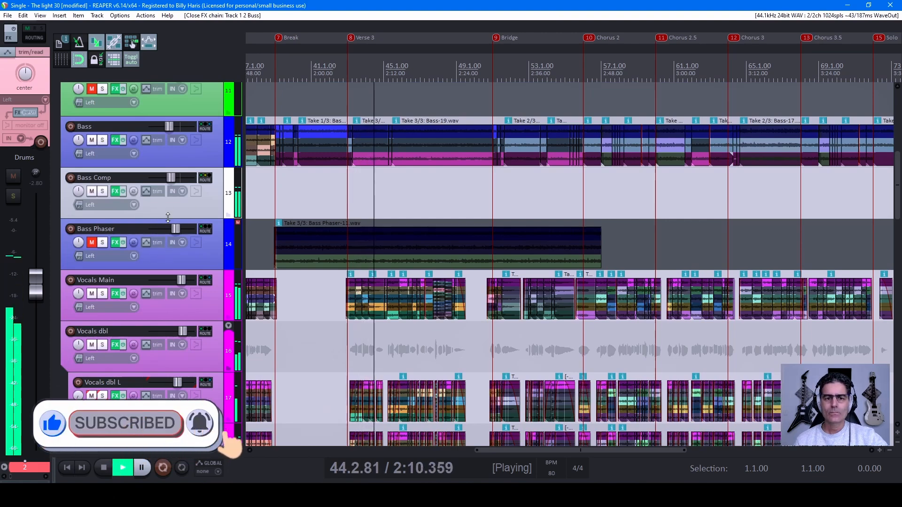
scroll(167, 221, "down", 5)
scroll(165, 221, "down", 2)
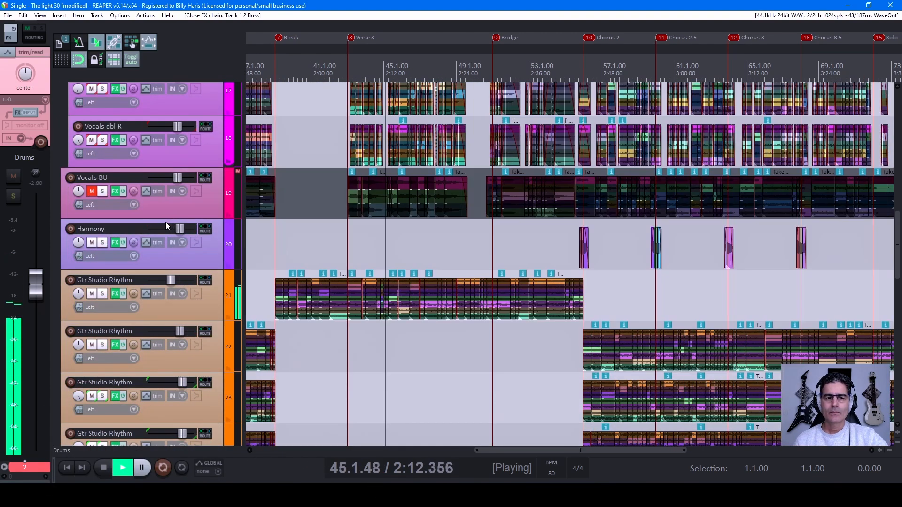
scroll(165, 222, "up", 8)
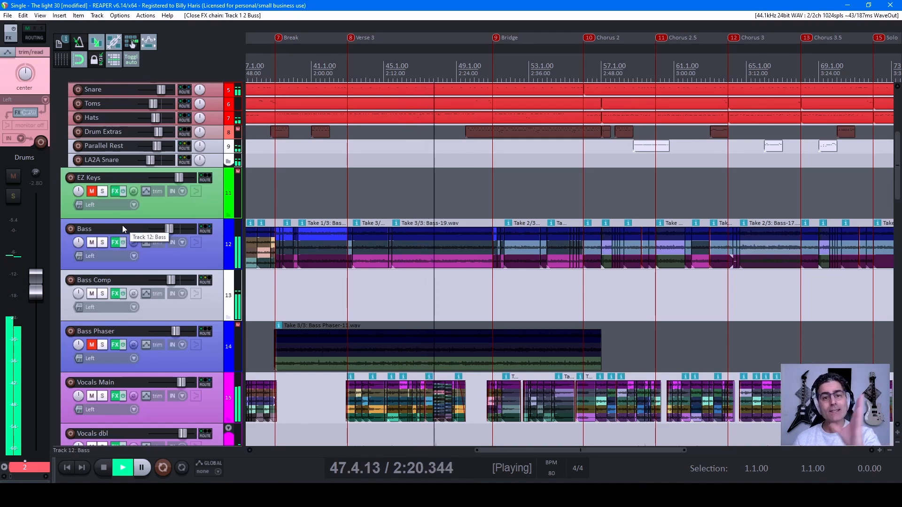
Step: Look through the rhythm and solo guitar tracks down to the Abbey effect tracks, and return to the guitar solos
scroll(122, 225, "down", 6)
scroll(118, 281, "down", 5)
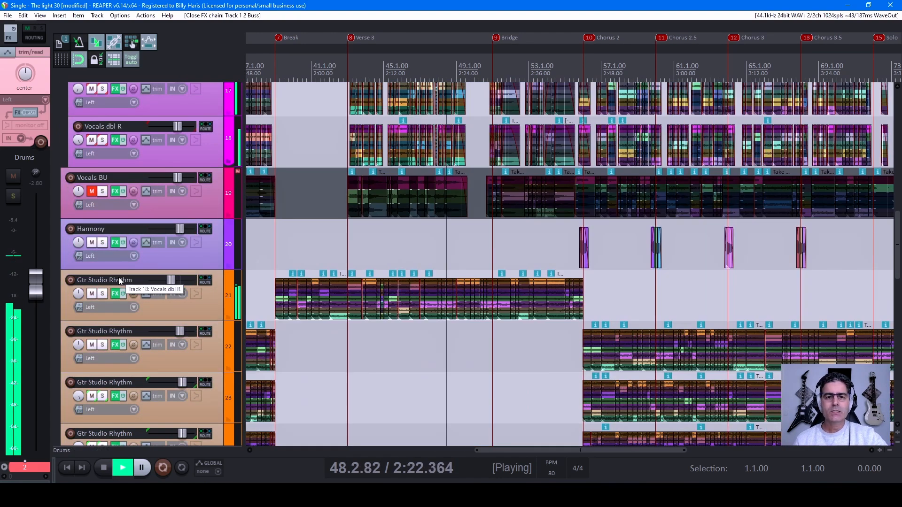
scroll(136, 284, "down", 5)
scroll(136, 285, "down", 4)
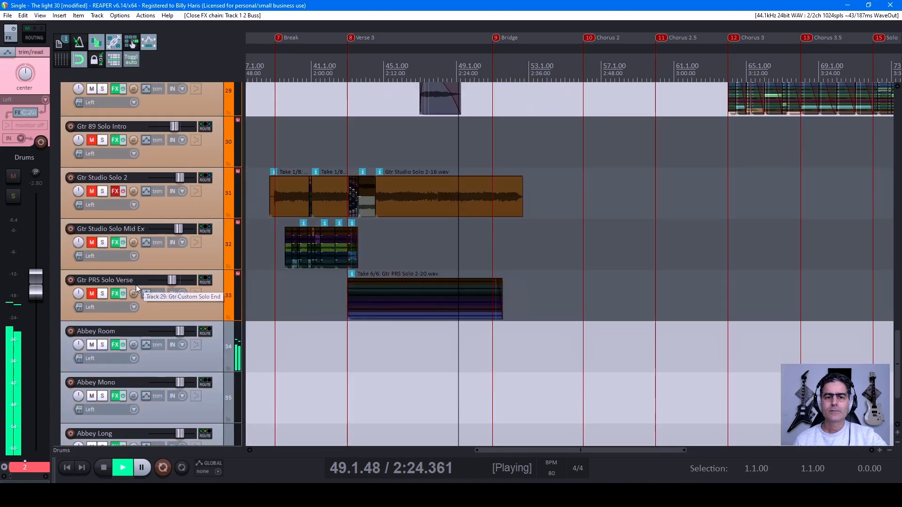
scroll(136, 285, "up", 3)
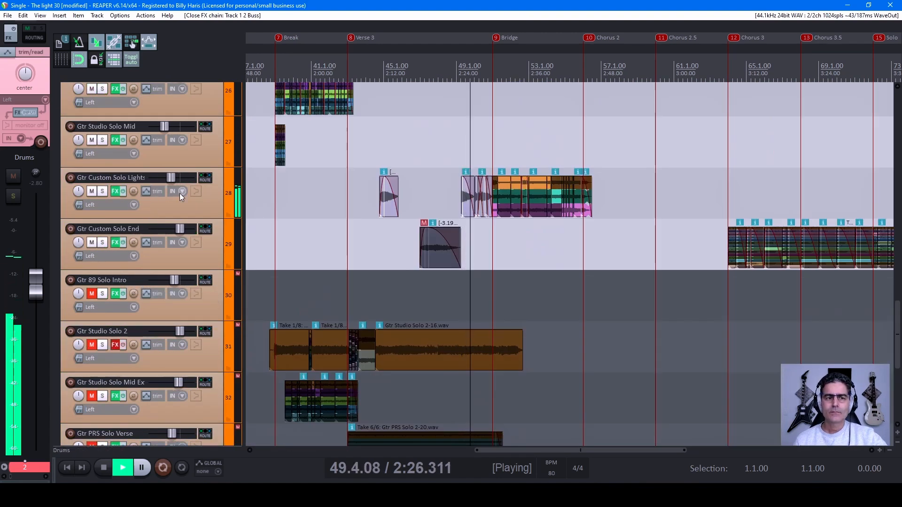
scroll(167, 253, "up", 2)
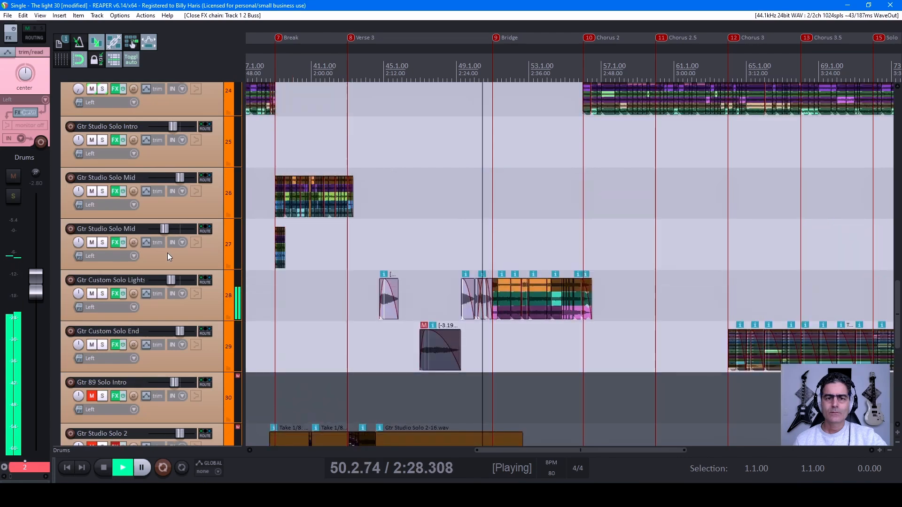
Step: Look back over the rhythm guitar, harmony, vocal, bass and drum tracks around the second Bridge, and return to the doubled vocals
scroll(167, 255, "up", 6)
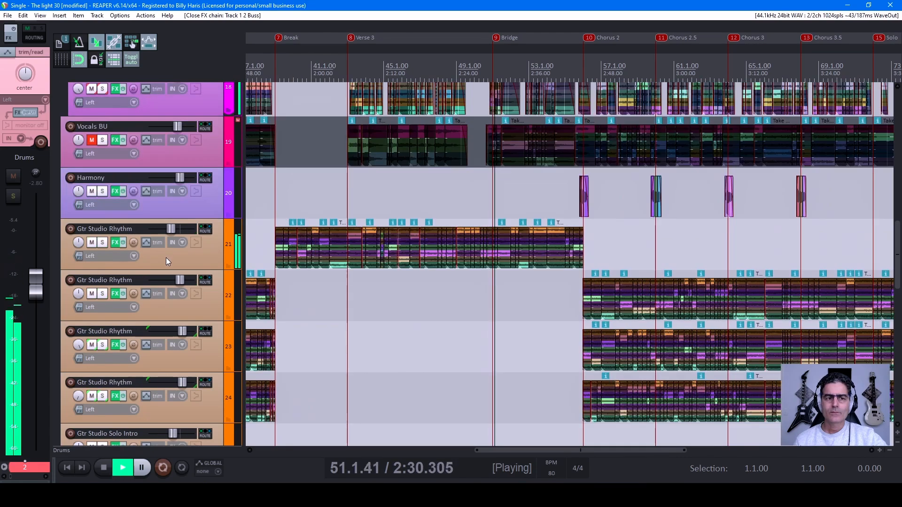
scroll(165, 257, "up", 3)
scroll(165, 260, "up", 2)
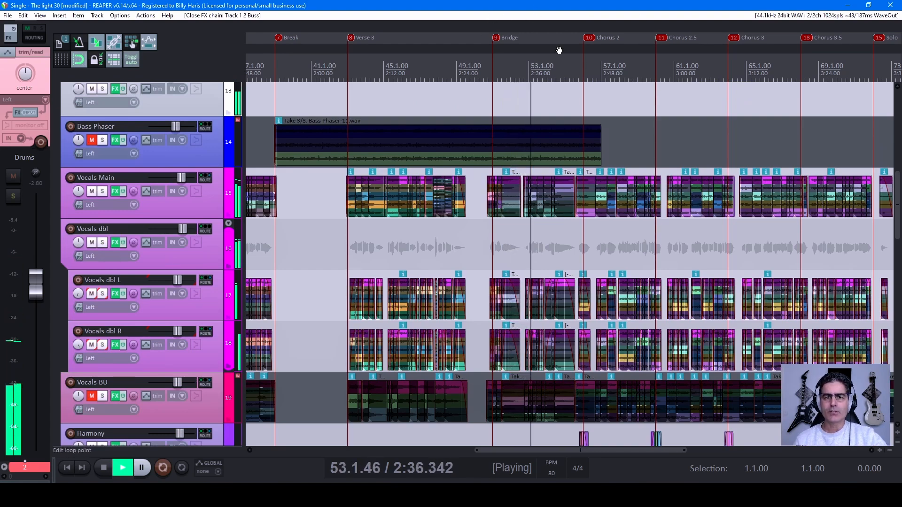
scroll(137, 176, "up", 4)
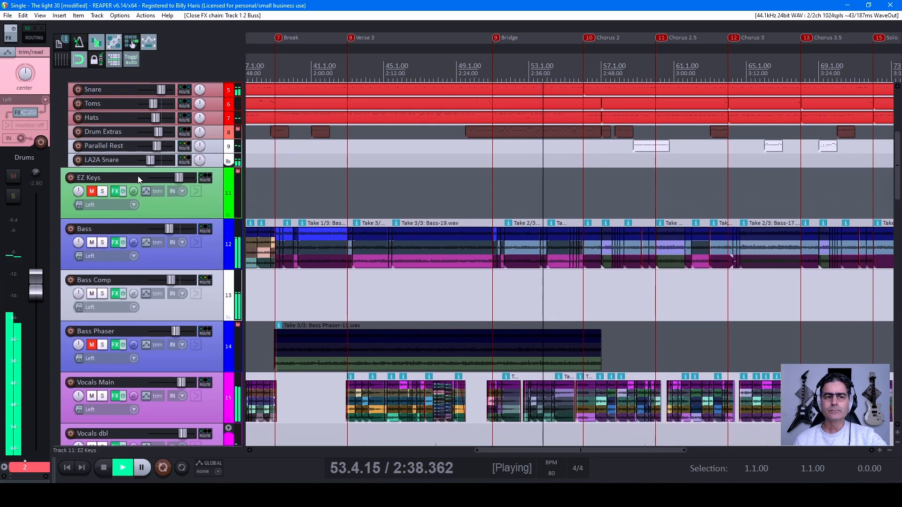
scroll(137, 176, "up", 2)
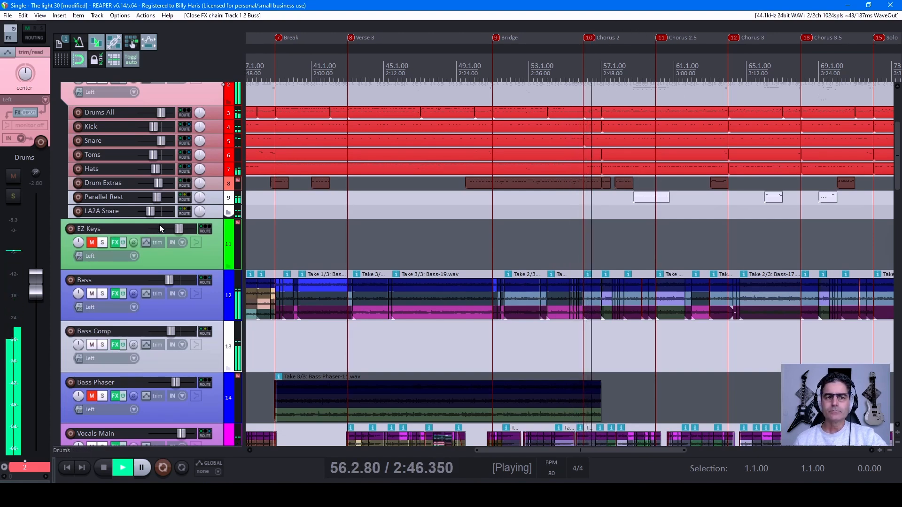
scroll(160, 225, "down", 4)
scroll(160, 229, "down", 10)
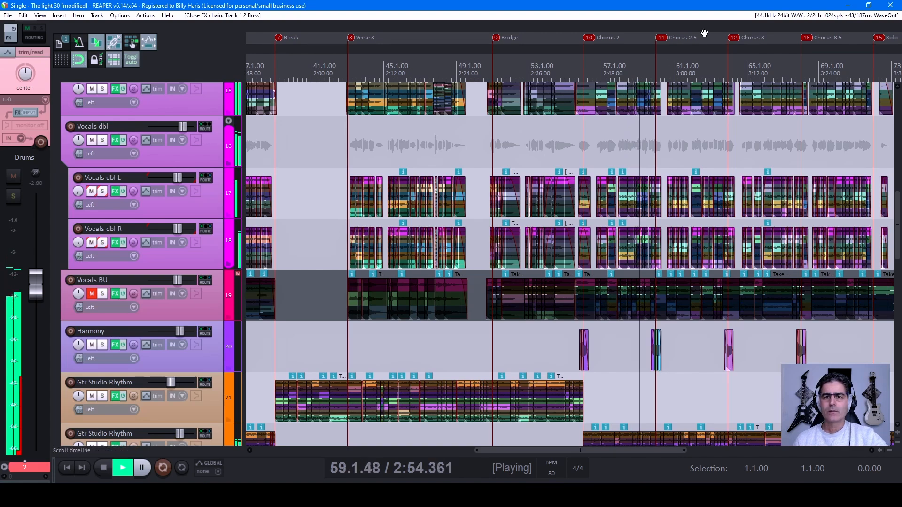
Step: Examine the vocal, Harmony and Gtr Studio Rhythm tracks from Chorus 2 through the Solo sections to the End marker
left_click_drag(703, 31, 471, 28)
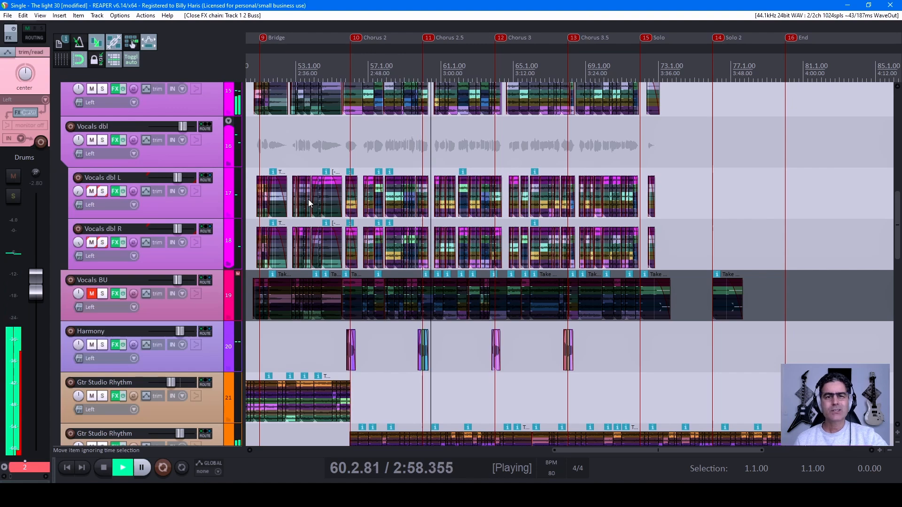
left_click_drag(473, 34, 375, 34)
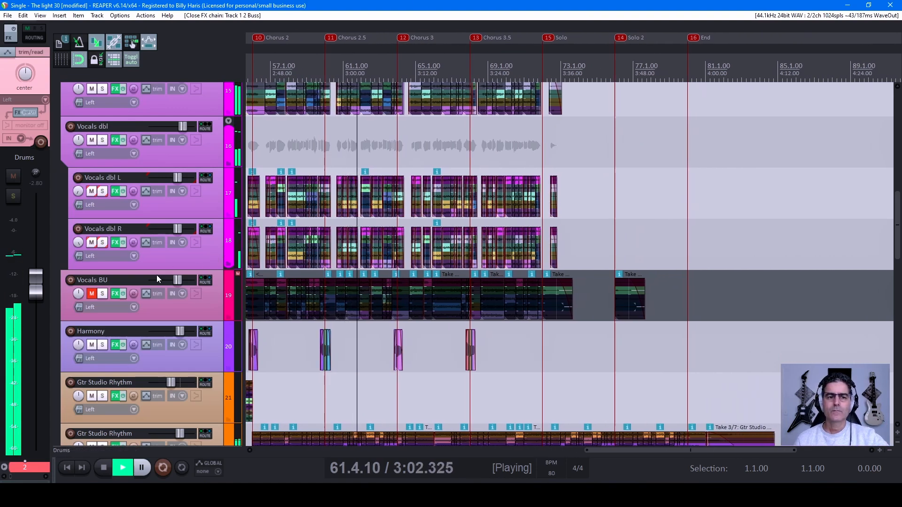
scroll(156, 275, "down", 3)
scroll(162, 272, "down", 1)
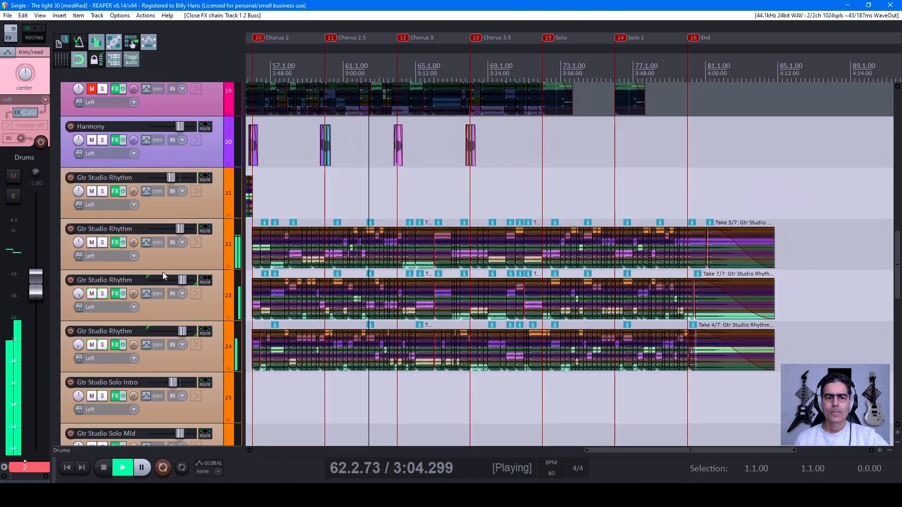
scroll(455, 313, "down", 3)
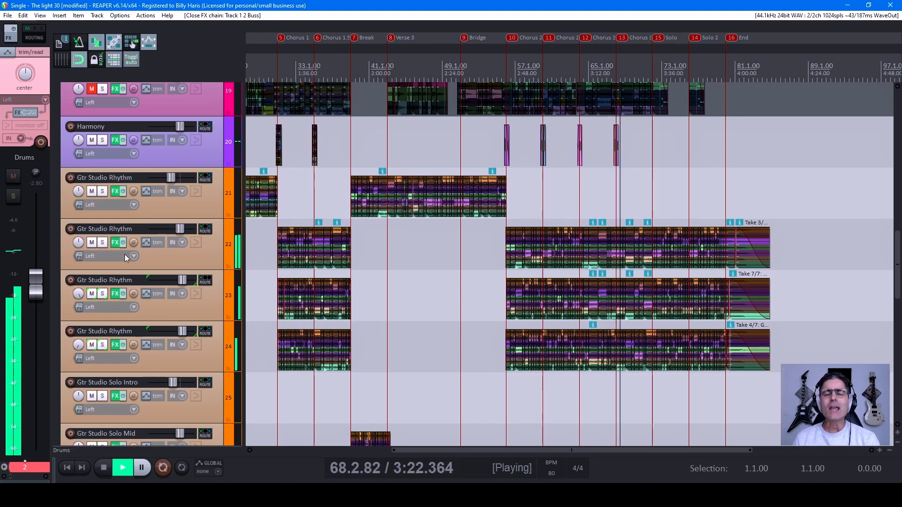
Step: Compare the vocal and rhythm guitar tracks around the Solo marker, and examine the Gtr Custom Solo End track through the ending
scroll(212, 259, "up", 2)
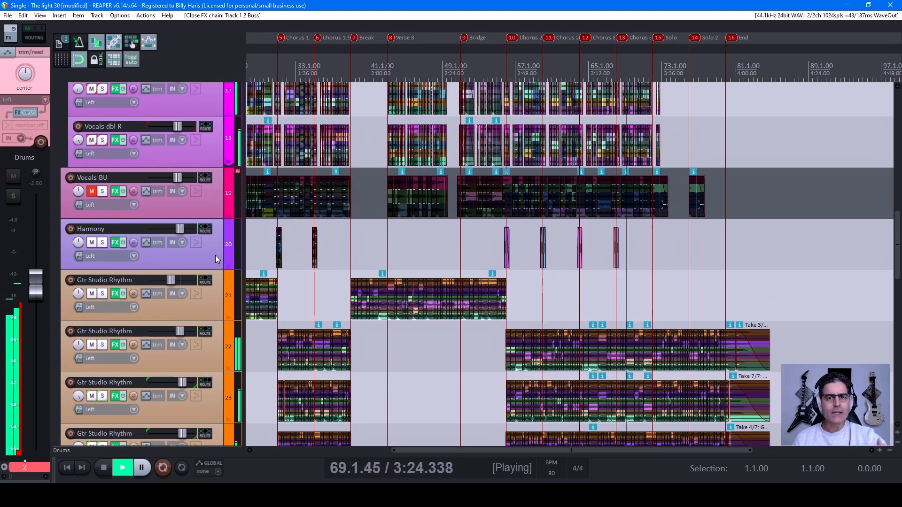
scroll(215, 255, "up", 2)
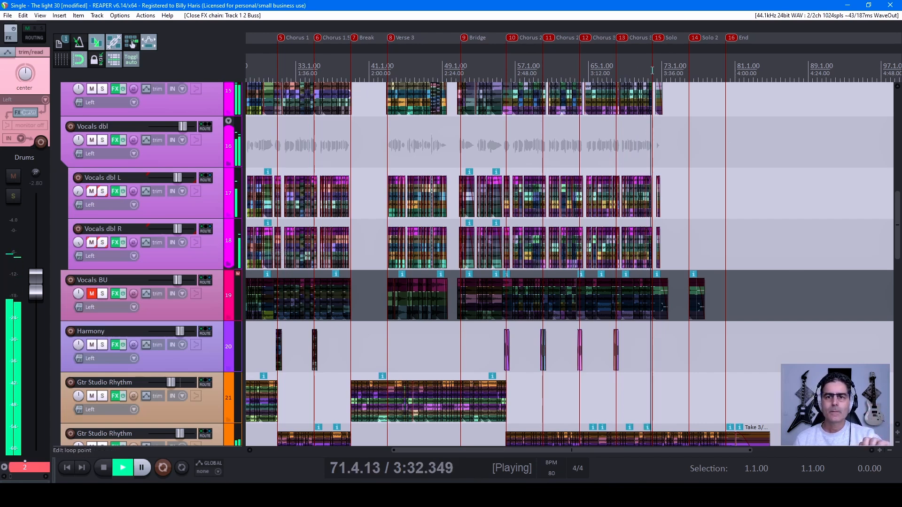
scroll(265, 246, "up", 3)
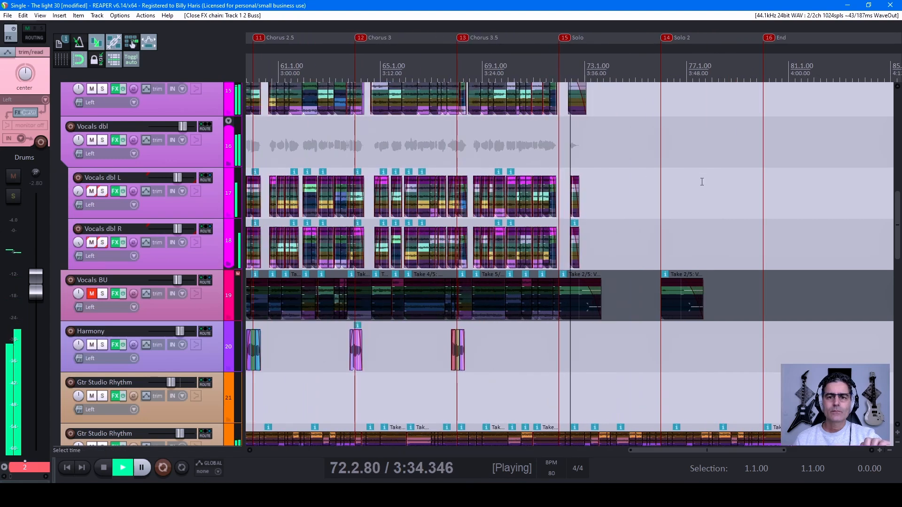
scroll(188, 241, "down", 3)
scroll(188, 240, "down", 4)
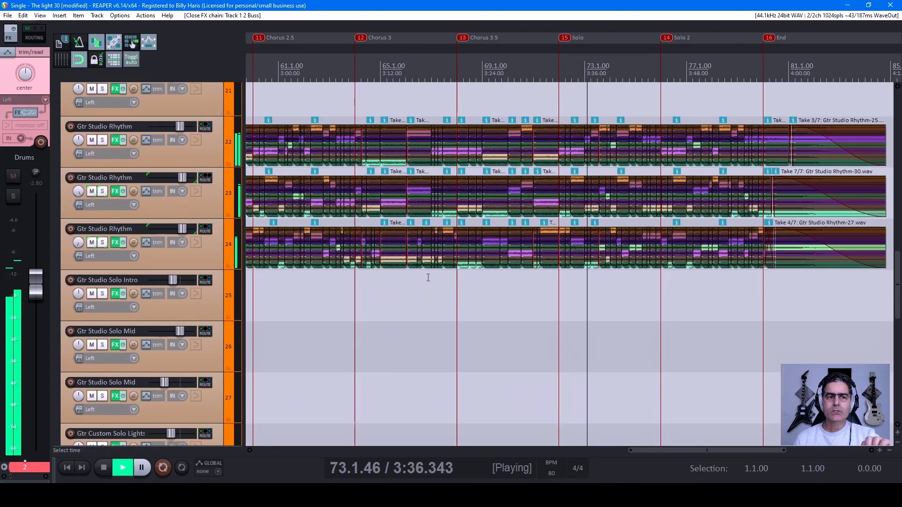
scroll(183, 260, "down", 3)
scroll(183, 260, "down", 3)
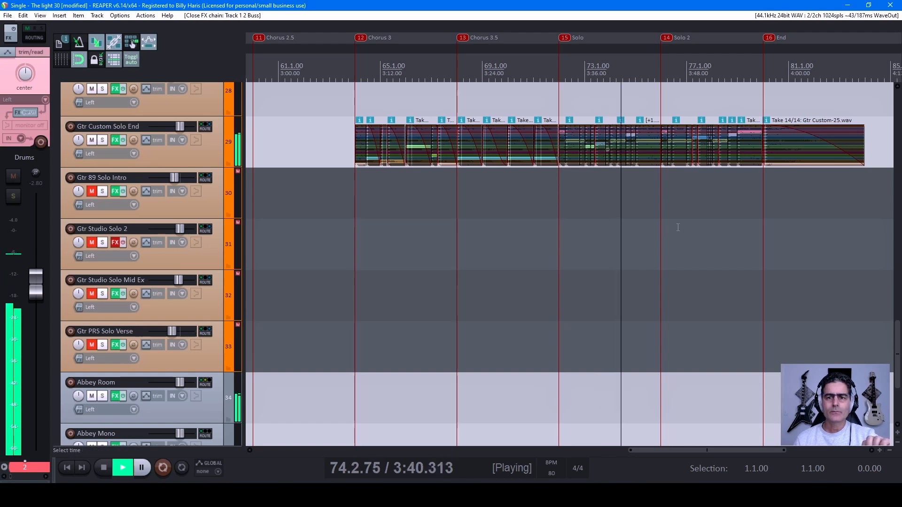
scroll(676, 219, "down", 2)
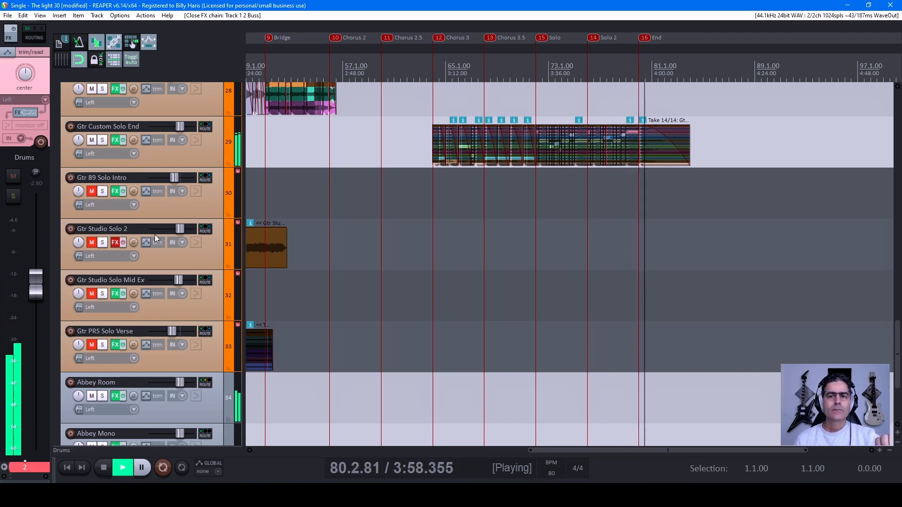
Step: Stop playback at the song's end and return to the 2 Buss and Drums tracks
mouse_move(157, 232)
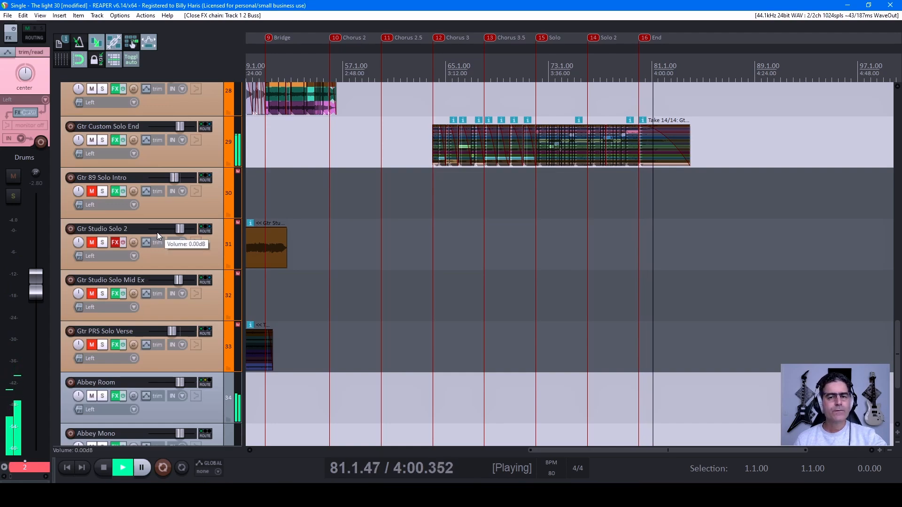
scroll(157, 232, "up", 9)
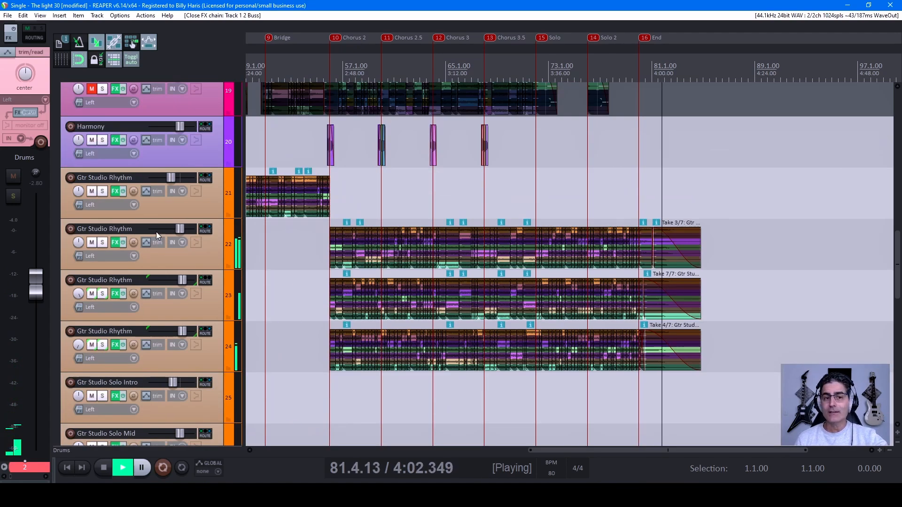
scroll(158, 232, "up", 3)
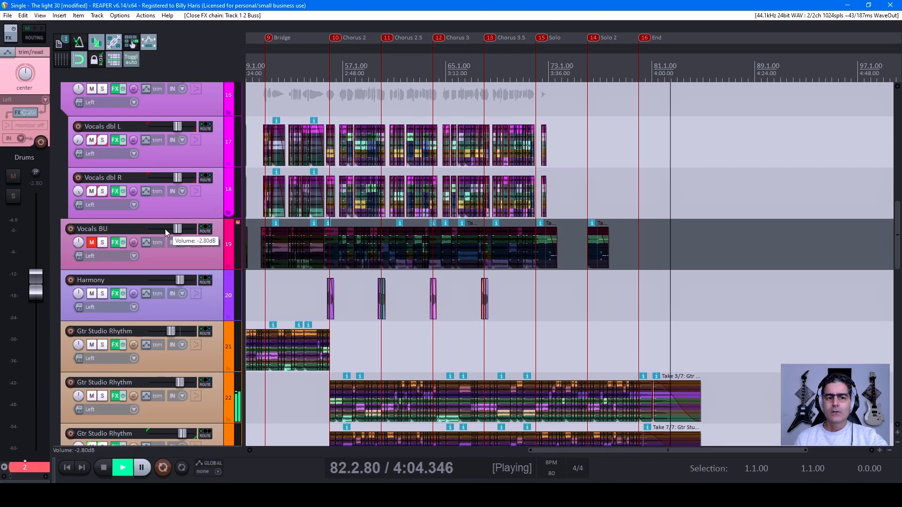
key("space")
scroll(159, 234, "up", 8)
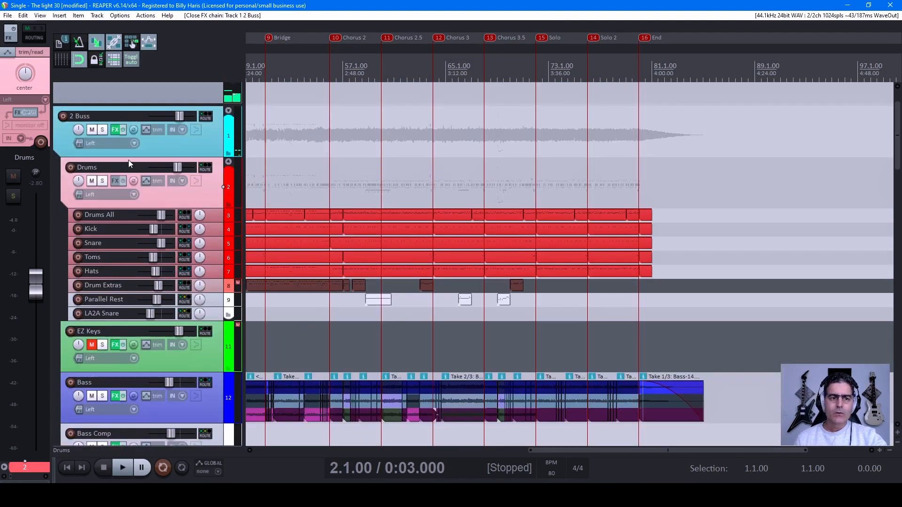
Step: Solo the Drums and Bass tracks, and play the song from the Intro
left_click(103, 181)
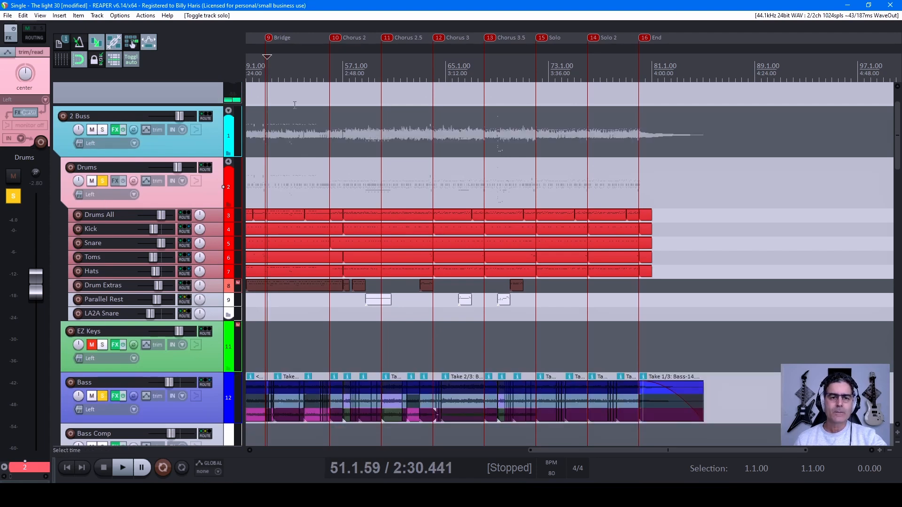
scroll(280, 91, "down", 3)
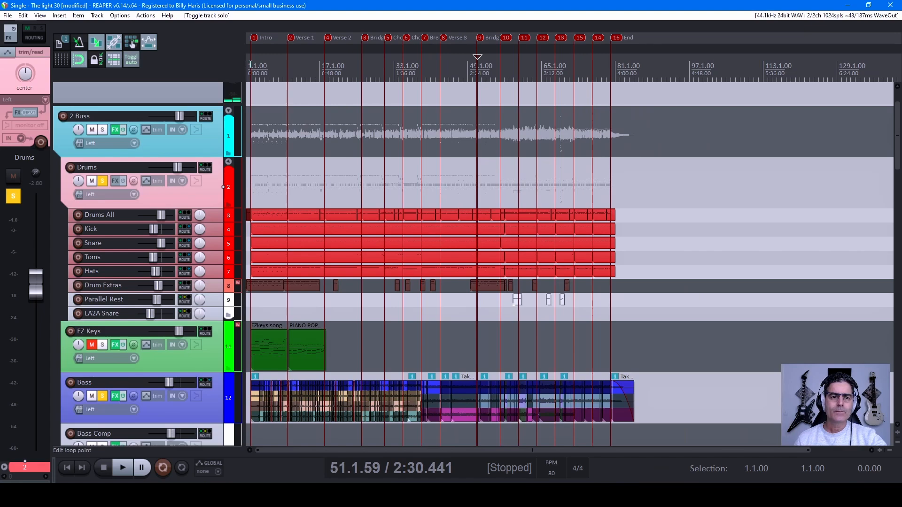
key("space")
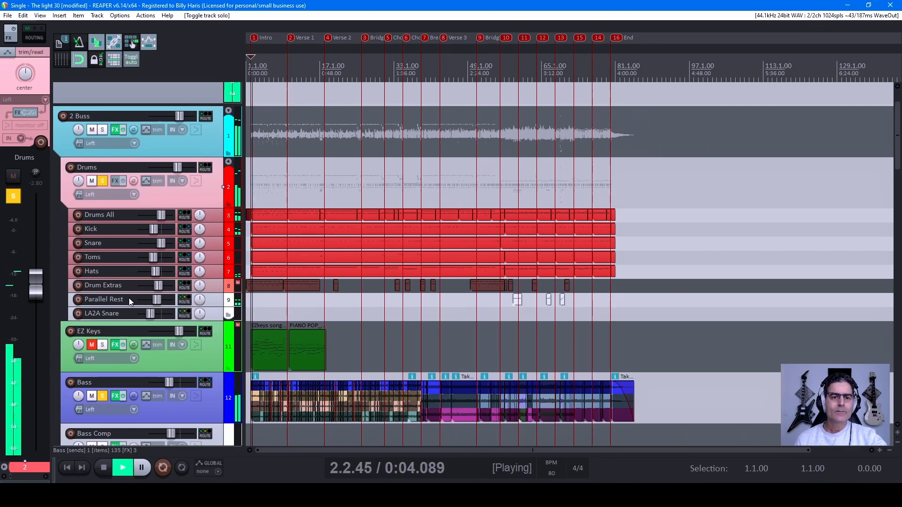
Step: Expand the Drums folder so its child tracks show at full height
scroll(128, 298, "down", 3)
scroll(486, 300, "up", 5)
scroll(487, 301, "up", 3)
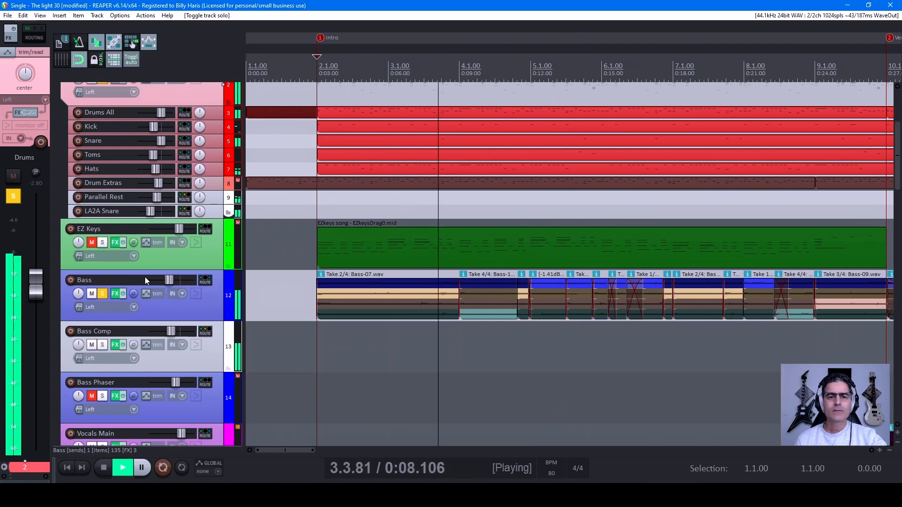
scroll(185, 236, "up", 3)
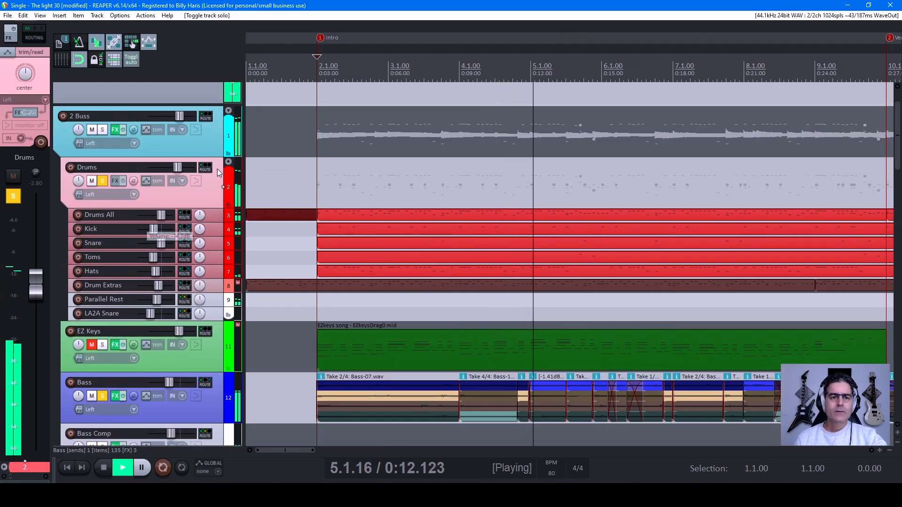
left_click(229, 163)
left_click(229, 163)
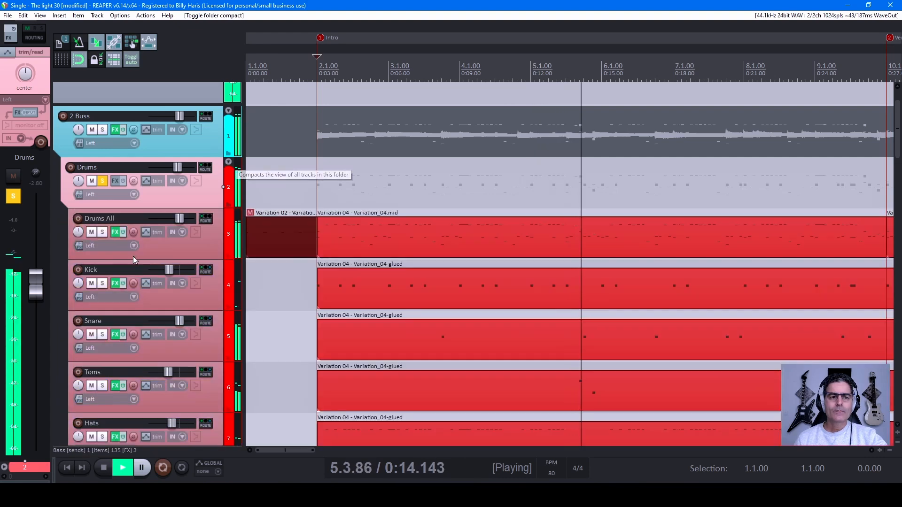
Step: Inspect the mixer, drum kit and groove browser of EZdrummer on the Drums All track, and close its effects window
left_click(112, 232)
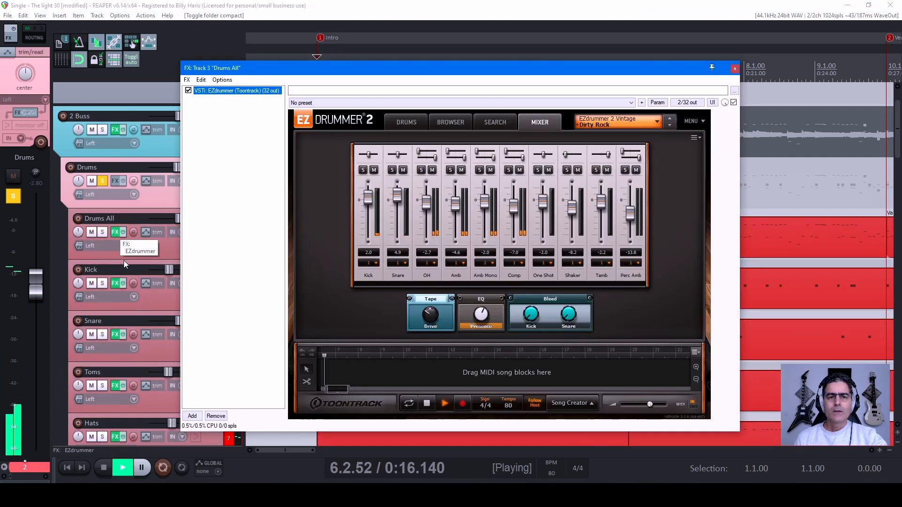
left_click(409, 124)
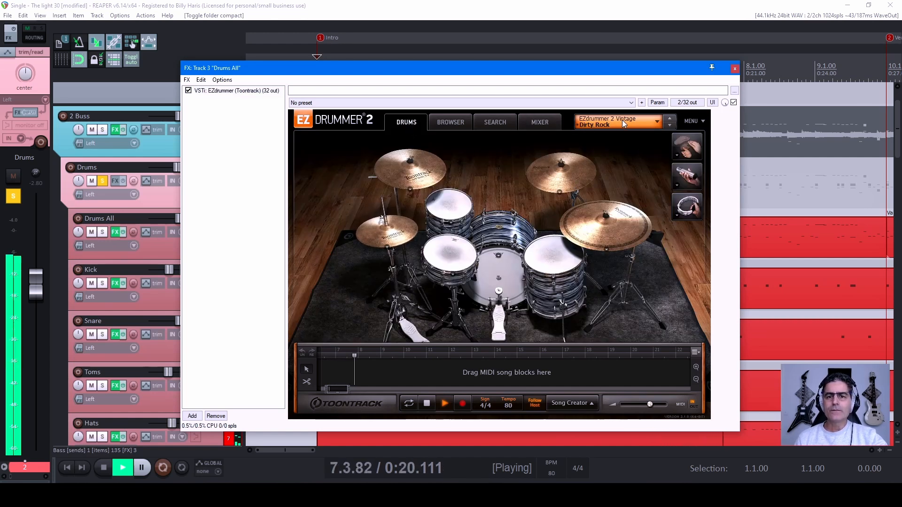
left_click(449, 122)
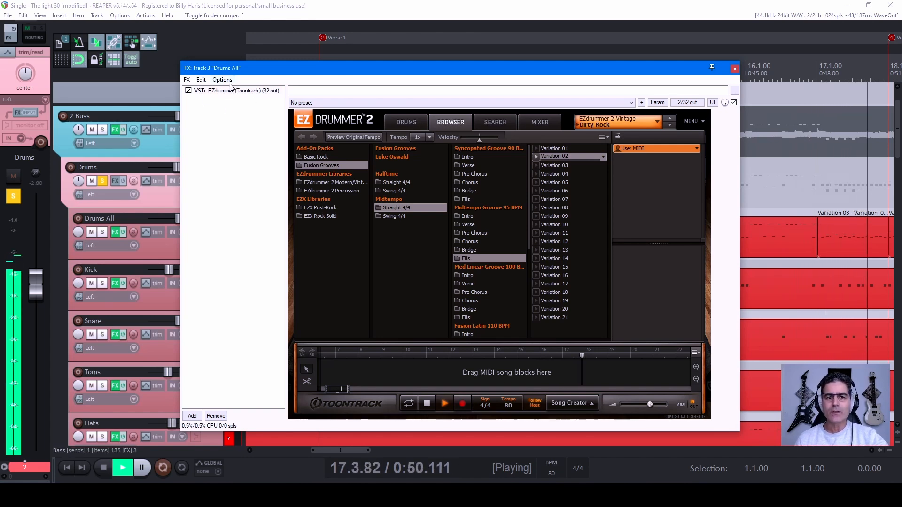
left_click(402, 122)
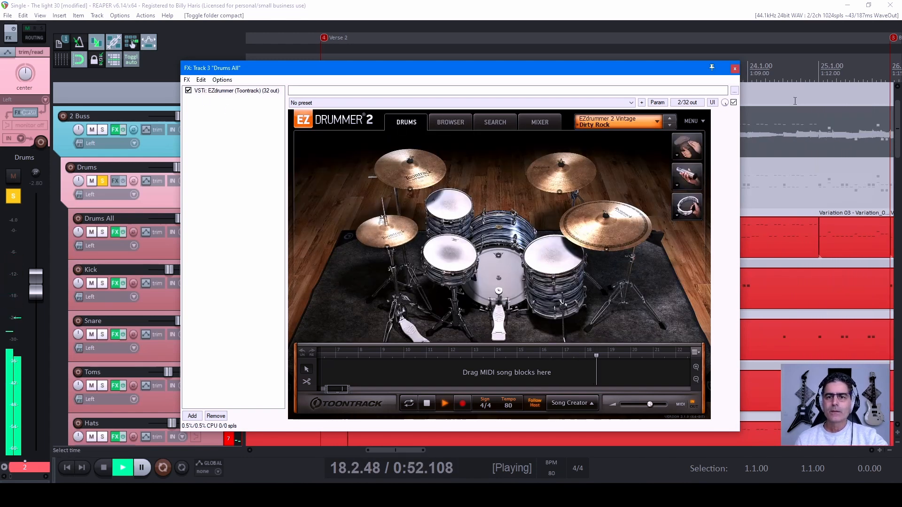
left_click(735, 69)
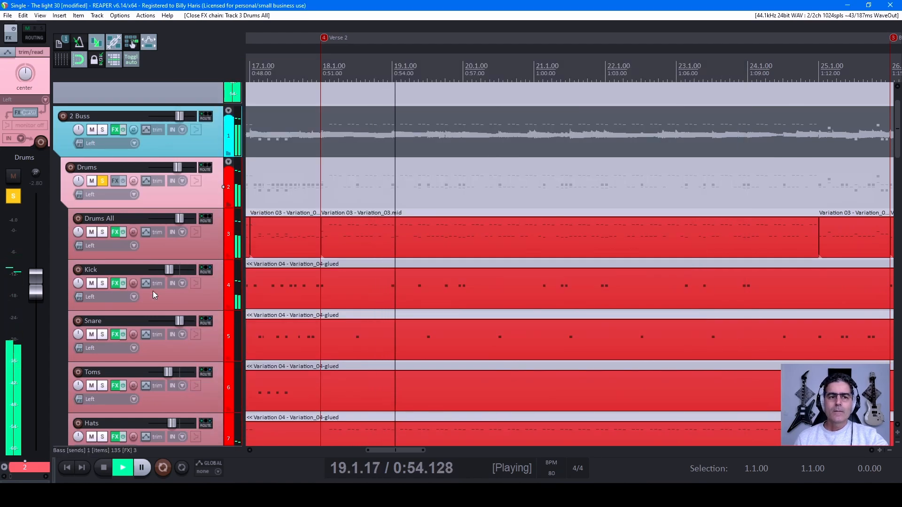
Step: Solo the first Gtr Studio Rhythm track along with the drums and bass, and view the rhythm guitar parts across the song
scroll(134, 260, "down", 12)
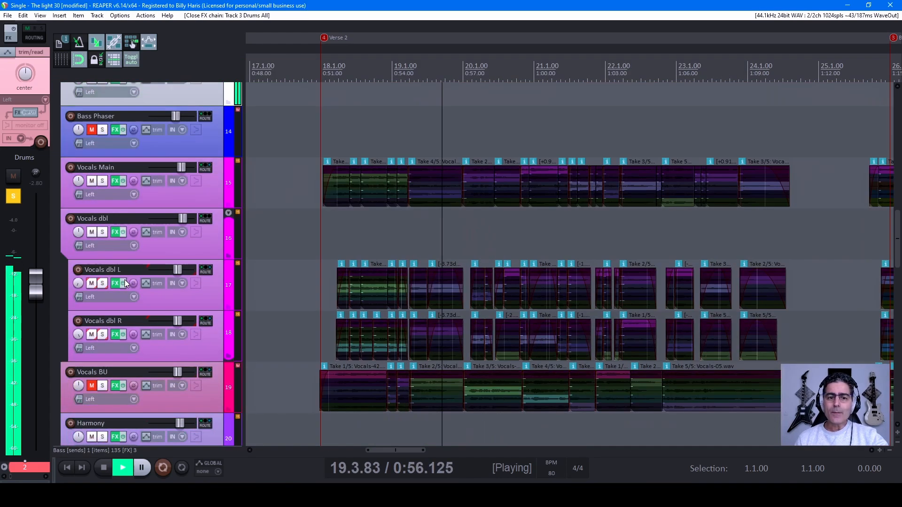
scroll(106, 263, "down", 4)
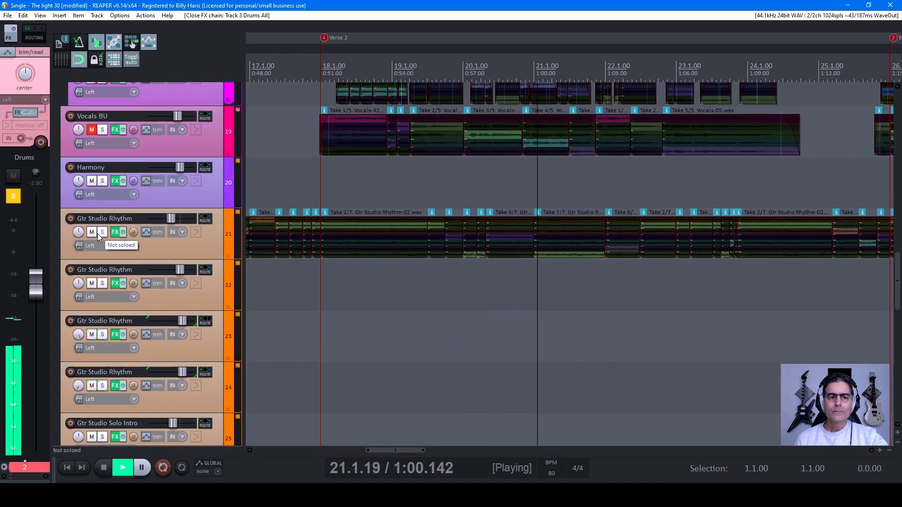
left_click(100, 233)
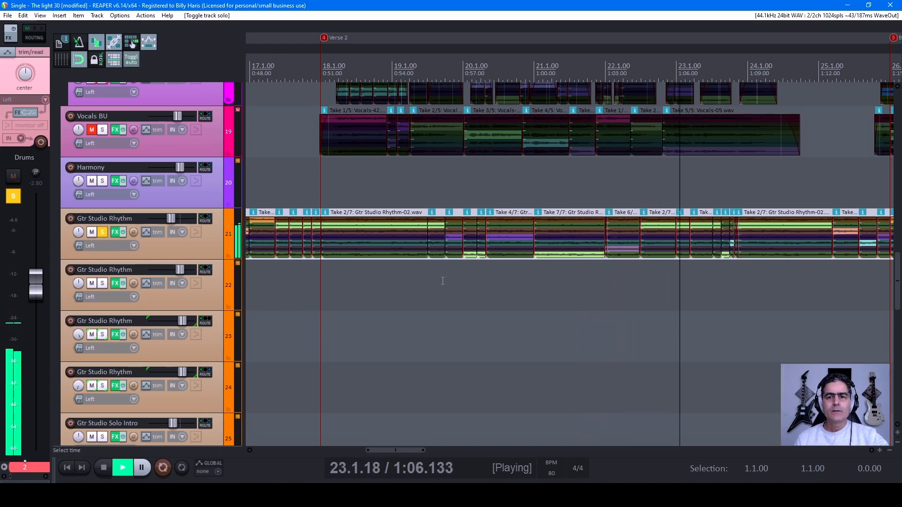
scroll(519, 288, "down", 5)
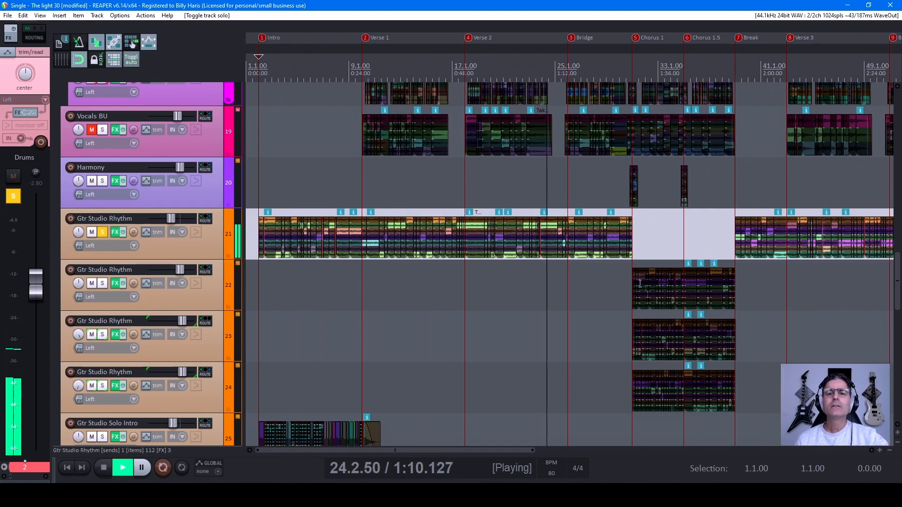
scroll(154, 302, "down", 10)
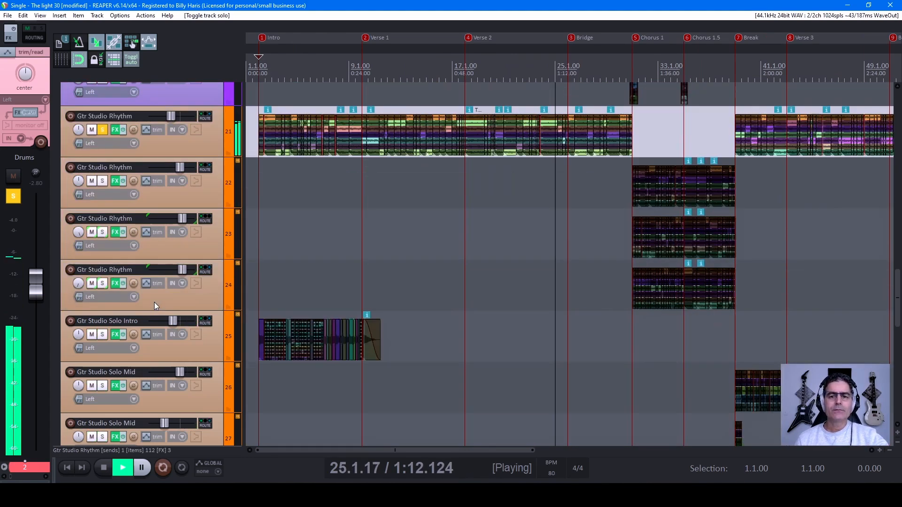
Step: Solo the other three Gtr Studio Rhythm tracks, 22 to 24, along with the drums, bass and first rhythm guitar
scroll(157, 303, "up", 14)
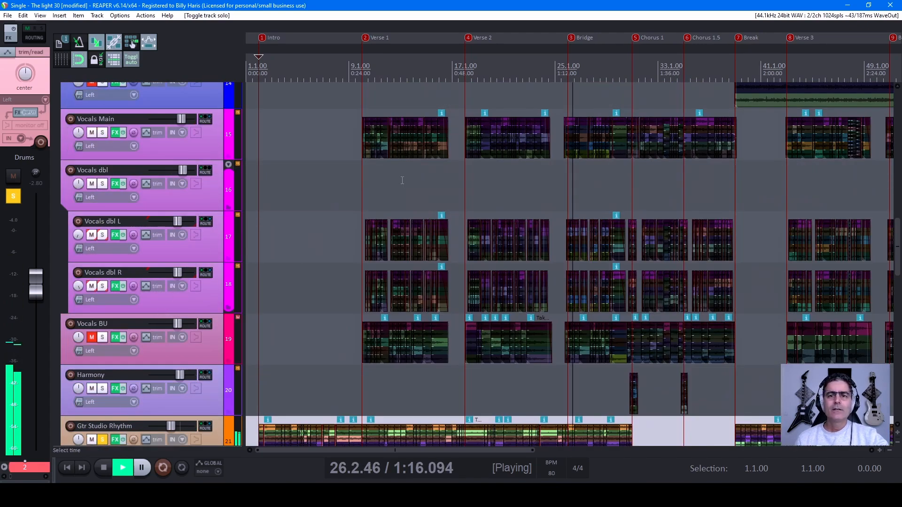
scroll(146, 286, "down", 3)
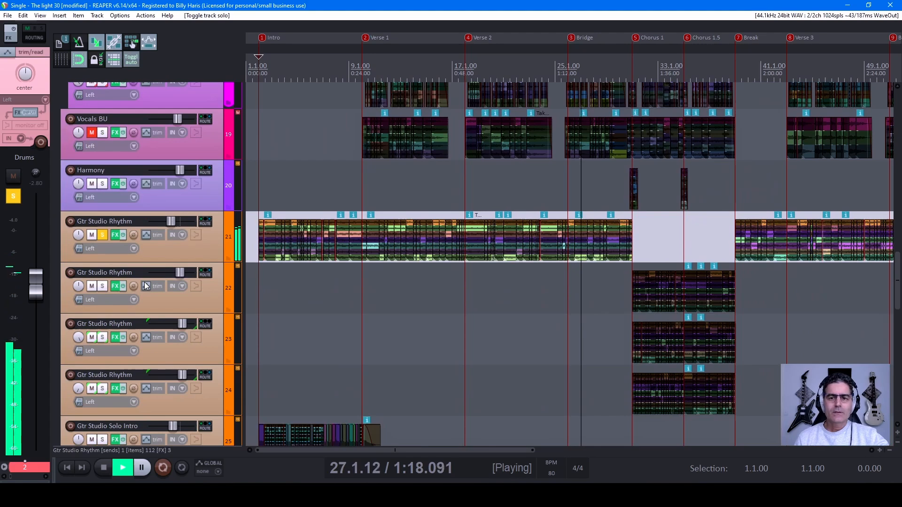
scroll(101, 263, "up", 2)
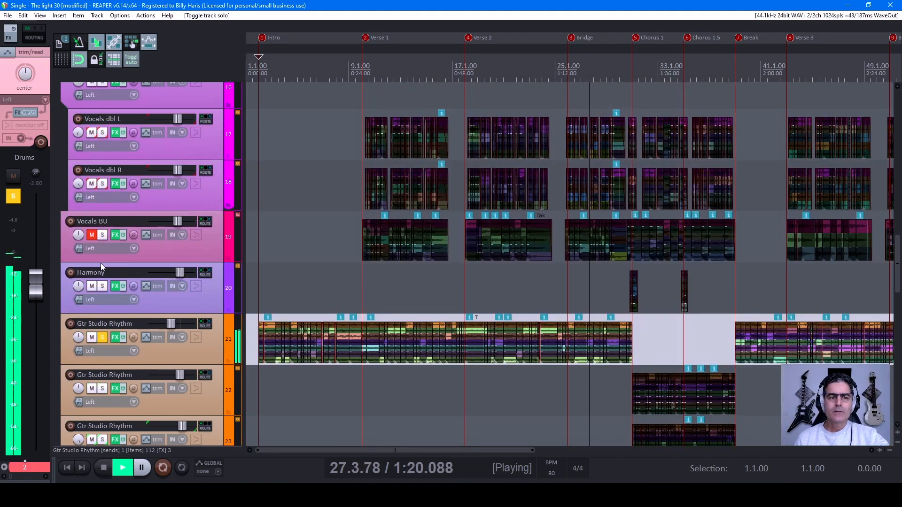
scroll(137, 303, "down", 3)
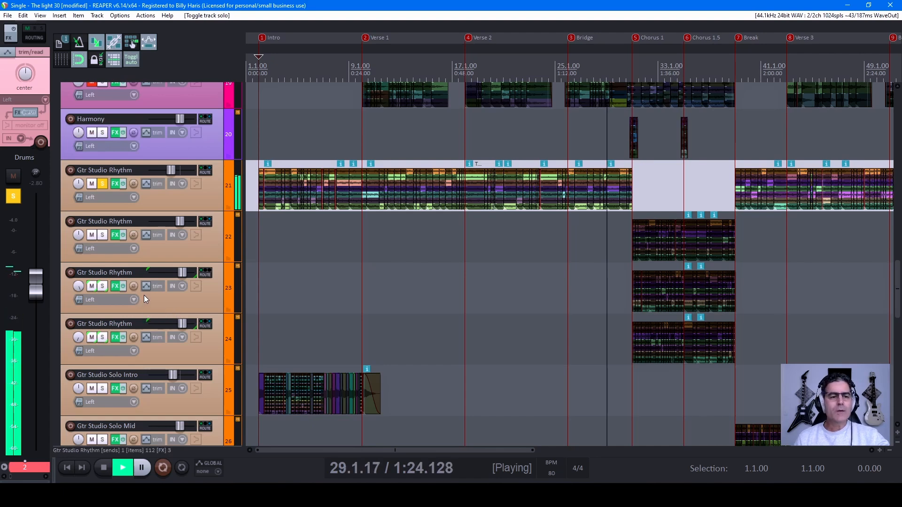
left_click(102, 234)
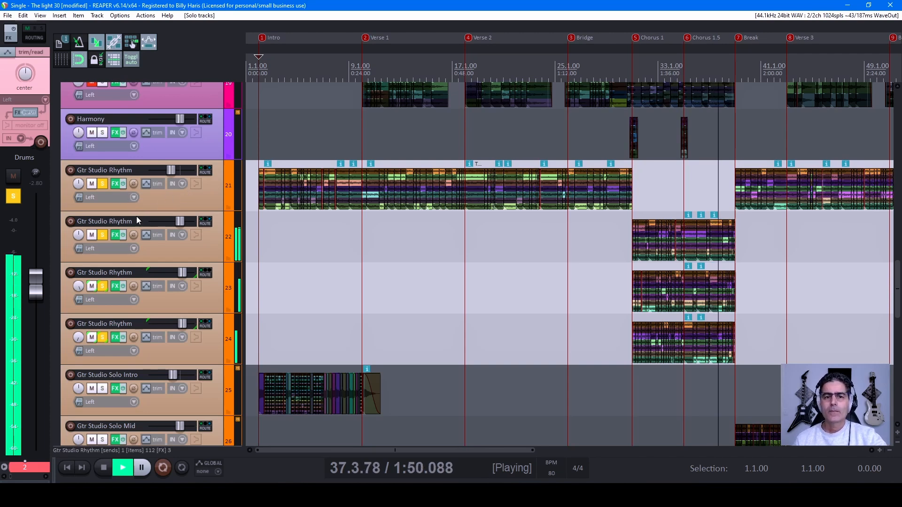
Step: Solo the first Gtr Studio Solo Mid track to hear its part in the Break, and unsolo it again
left_click_drag(750, 67, 411, 67)
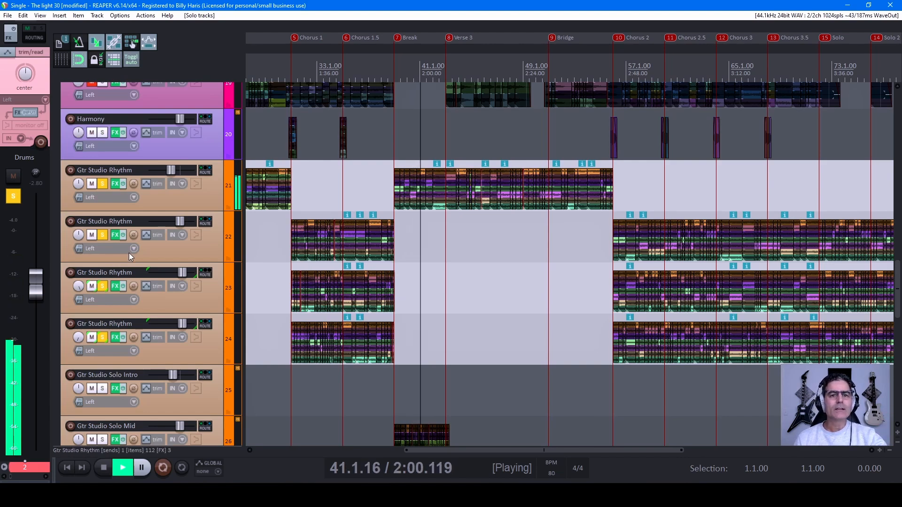
scroll(127, 324, "up", 2)
scroll(127, 324, "down", 5)
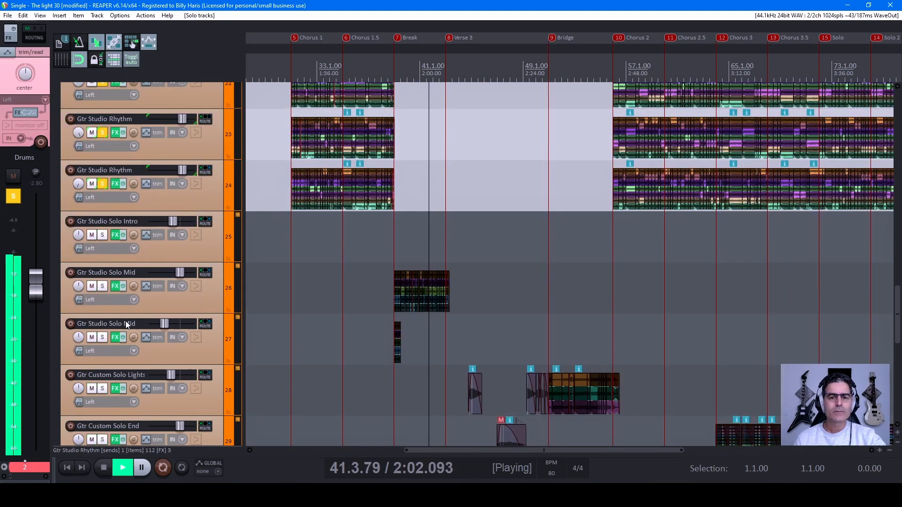
left_click(102, 288)
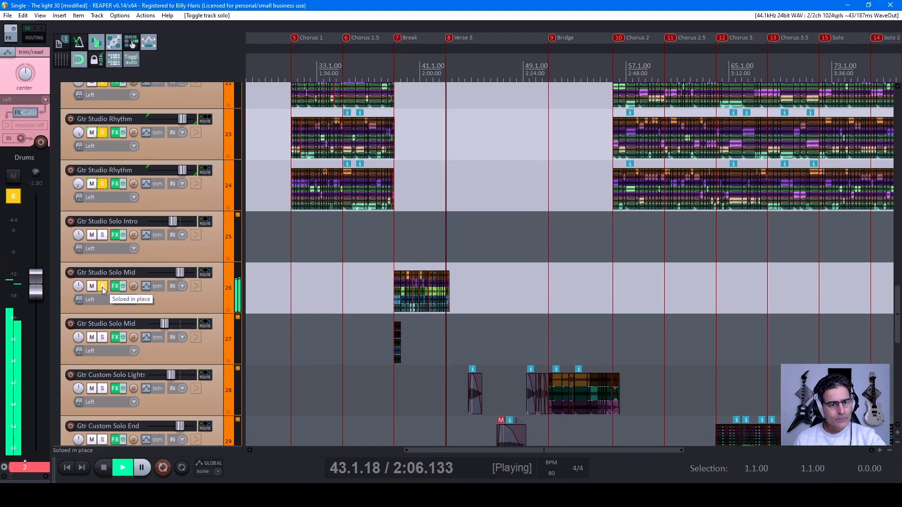
left_click(103, 288)
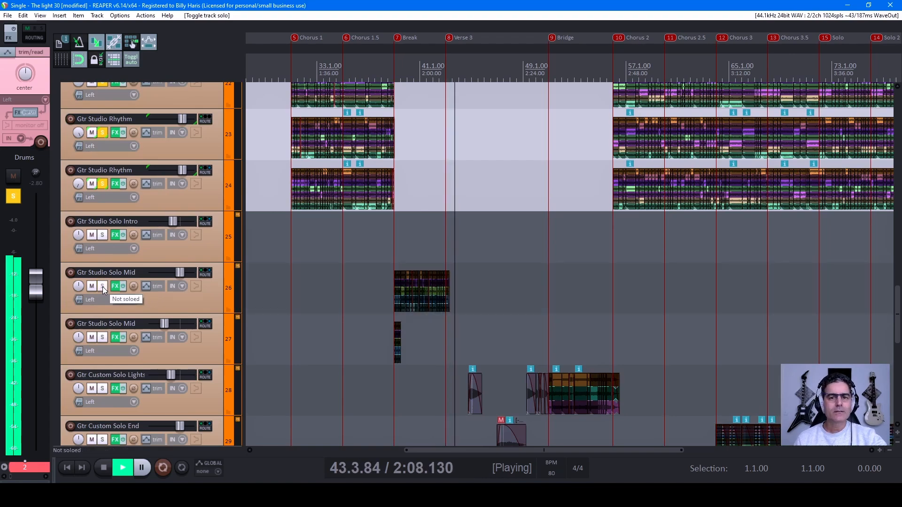
Step: Solo the Gtr Custom Solo Lights track with the rhythm section, and view its clips around the second Bridge
scroll(103, 290, "up", 5)
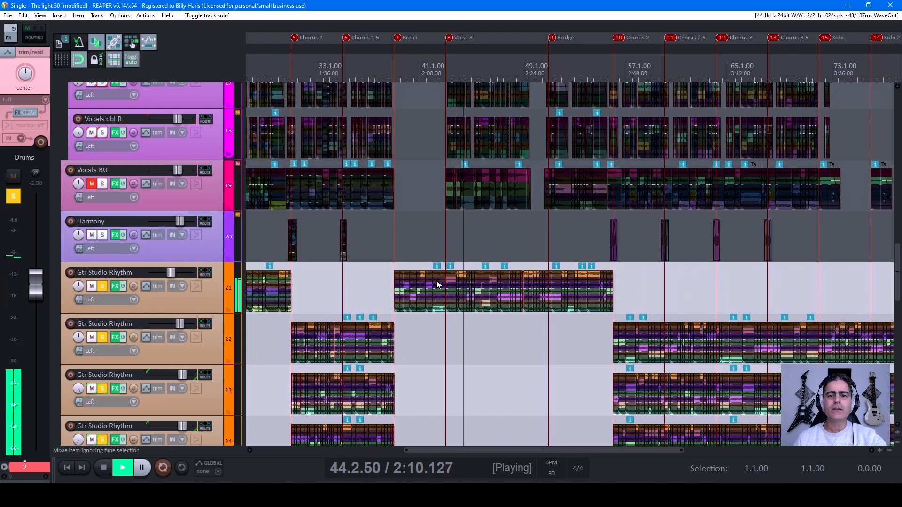
scroll(133, 362, "down", 5)
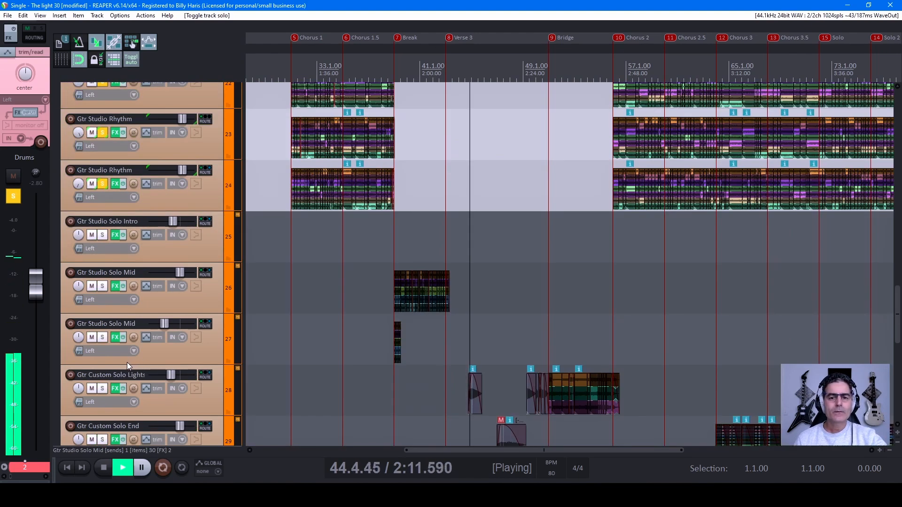
left_click(103, 388)
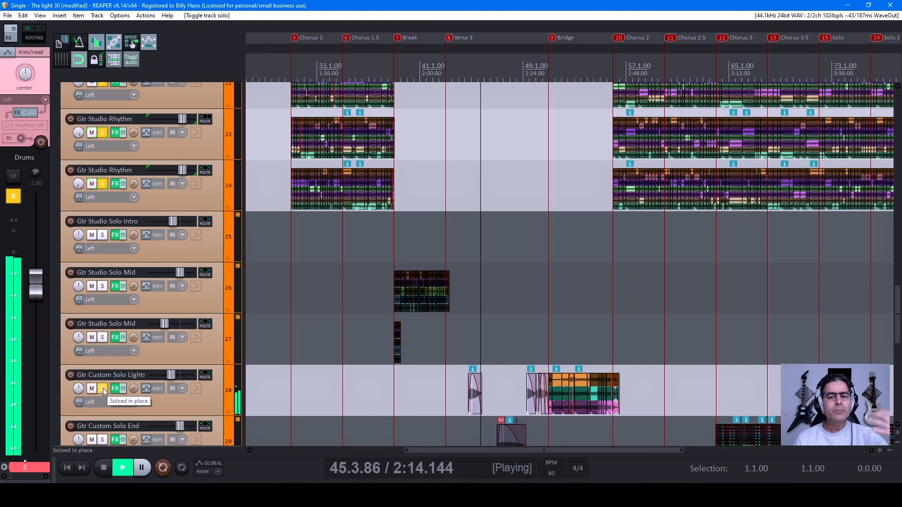
scroll(105, 385, "down", 2)
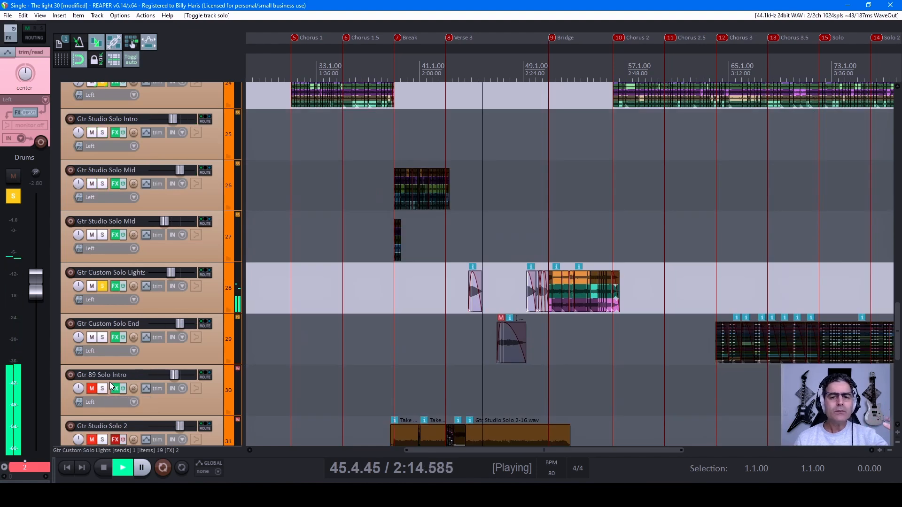
left_click(103, 337)
left_click(104, 337)
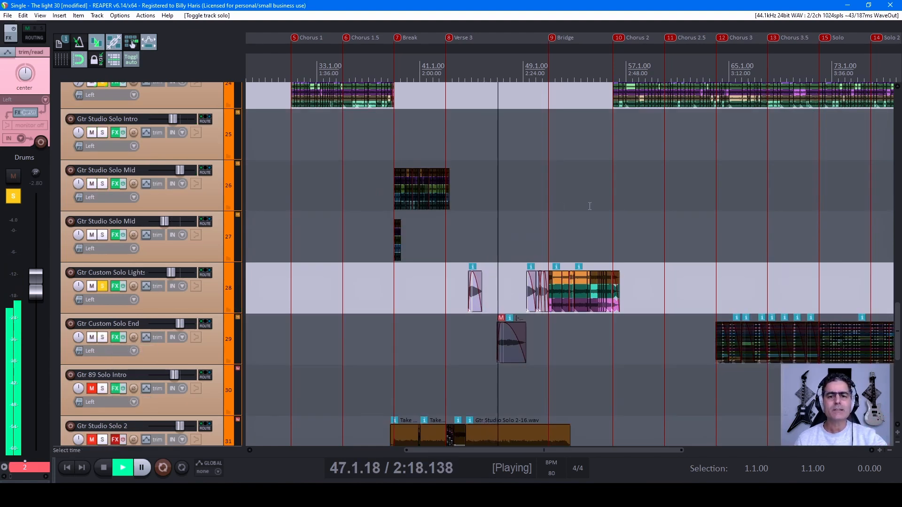
scroll(479, 130, "up", 2)
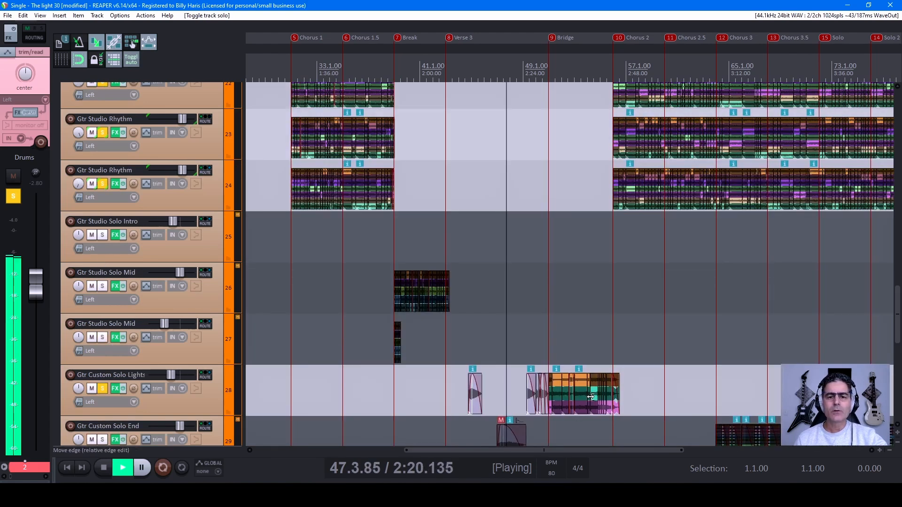
scroll(159, 321, "down", 1)
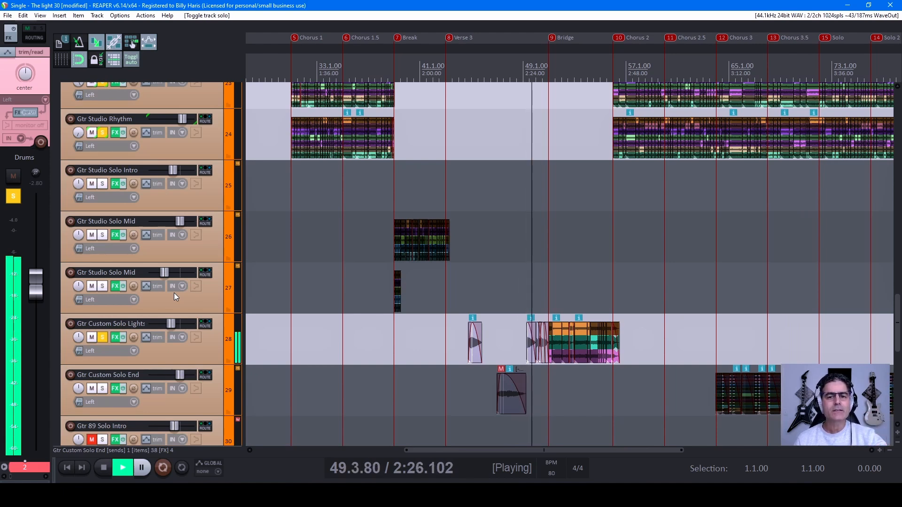
scroll(587, 279, "up", 4)
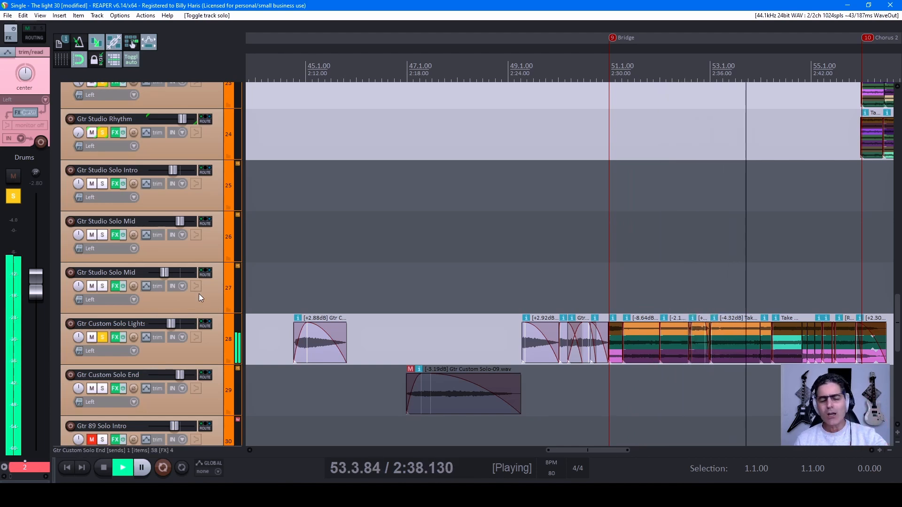
Step: Stop playback and clear the solo on the Gtr Custom Solo Lights, Gtr Studio Rhythm, Bass and Drums tracks
key("space")
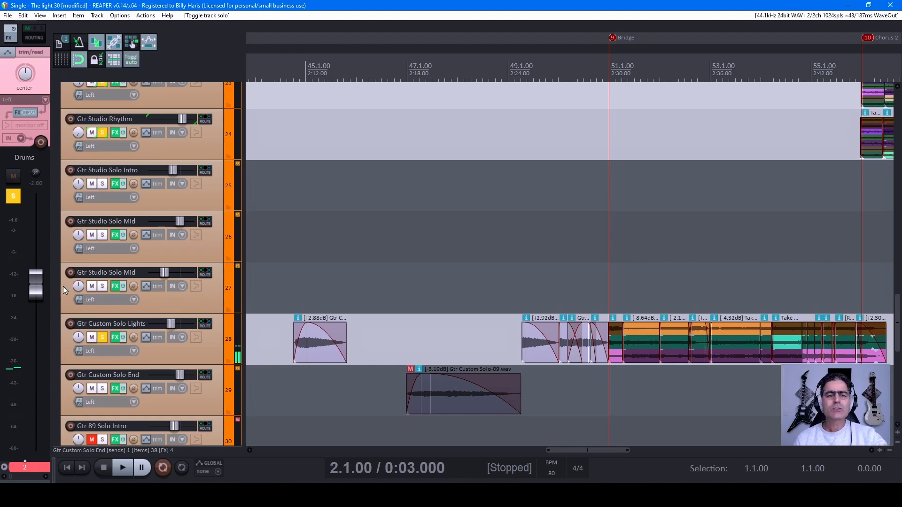
left_click(102, 337)
scroll(121, 335, "up", 3)
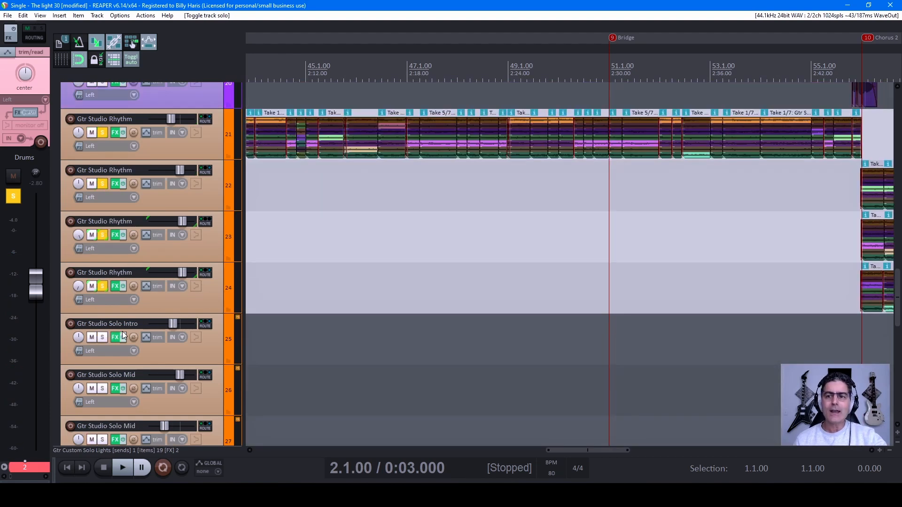
left_click(102, 234)
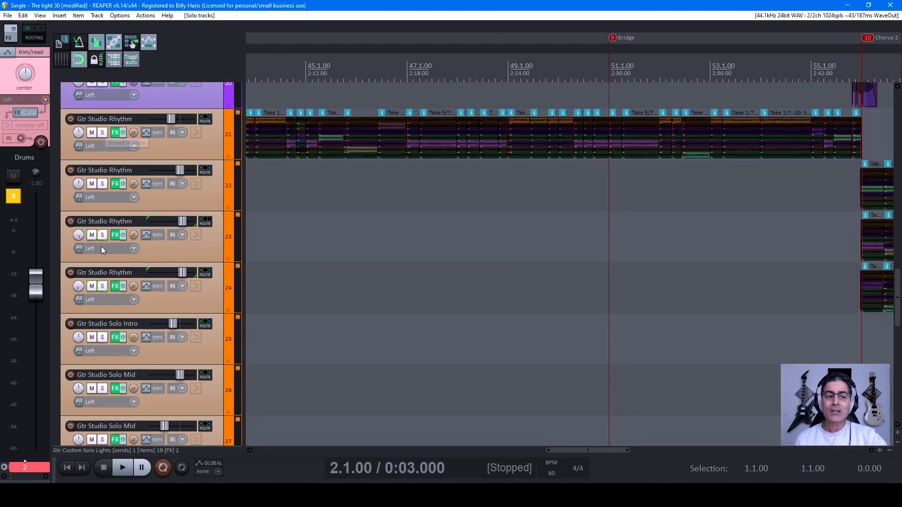
scroll(122, 265, "up", 5)
scroll(126, 271, "up", 8)
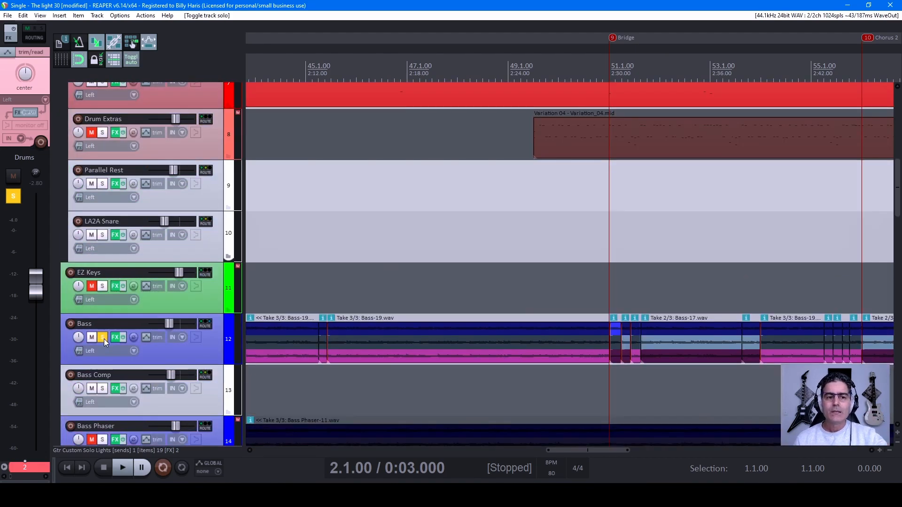
left_click(103, 337)
scroll(102, 328, "up", 7)
left_click(103, 183)
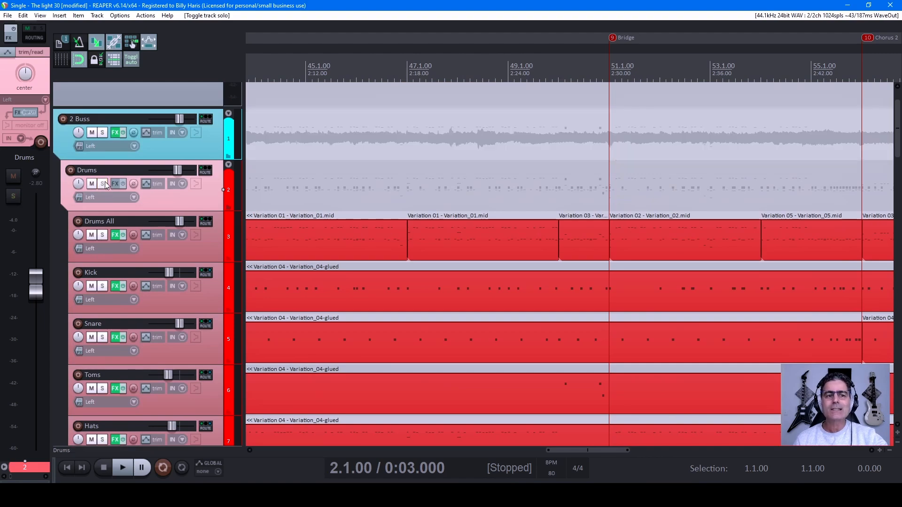
Step: Solo only the Gtr Custom Solo Lights track, and play it with the edit cursor set just before its first clip in Verse 3
scroll(126, 253, "down", 7)
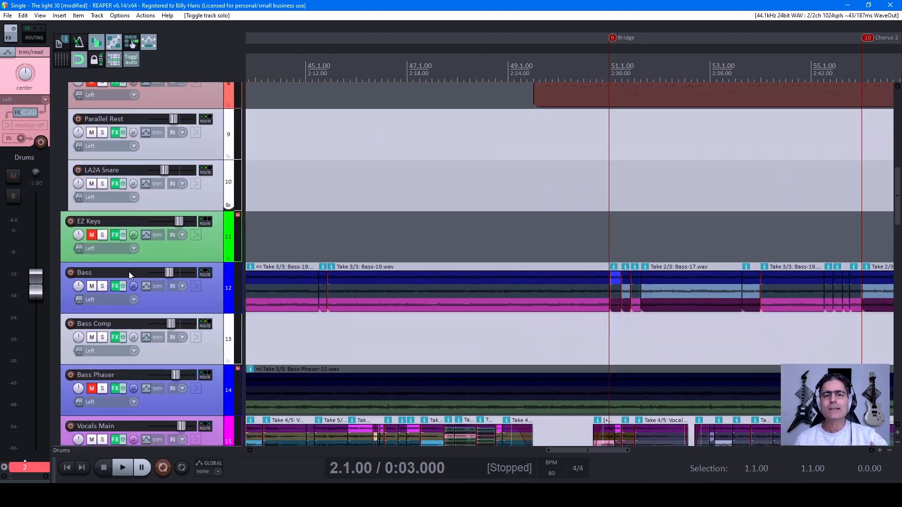
scroll(131, 272, "down", 6)
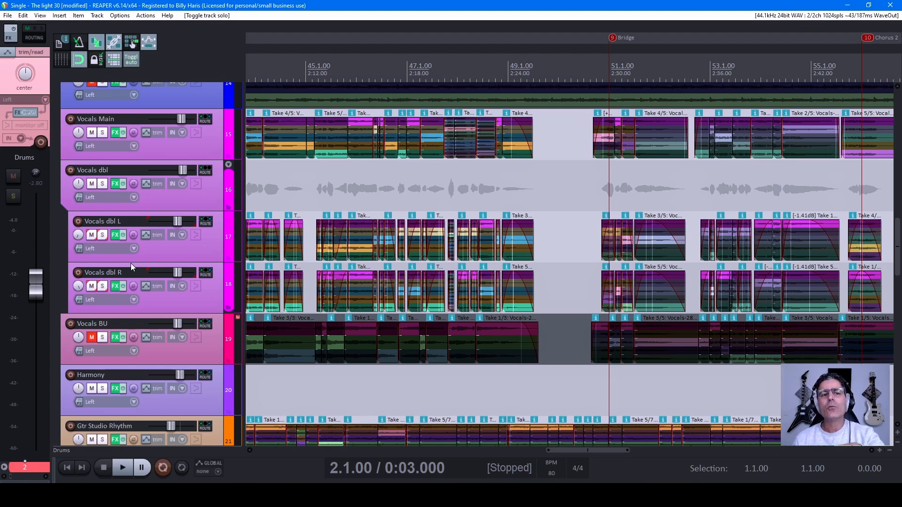
scroll(147, 290, "down", 9)
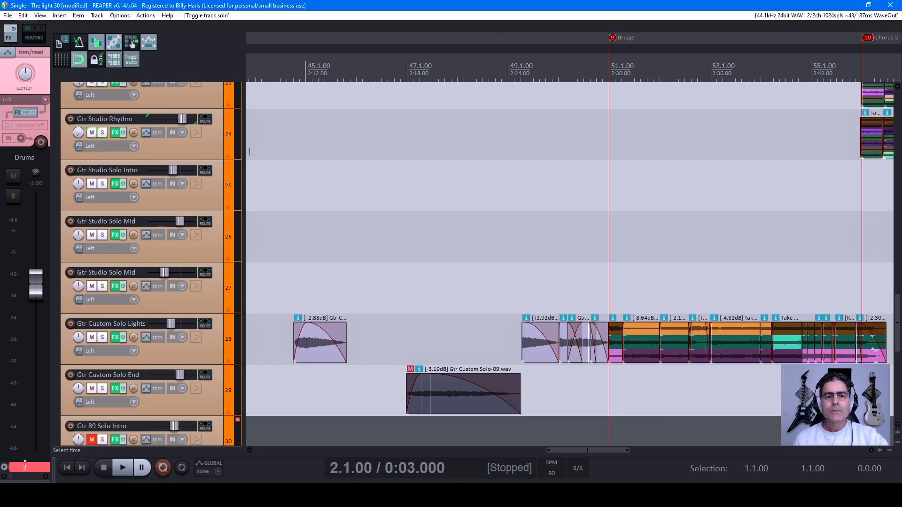
left_click(299, 73)
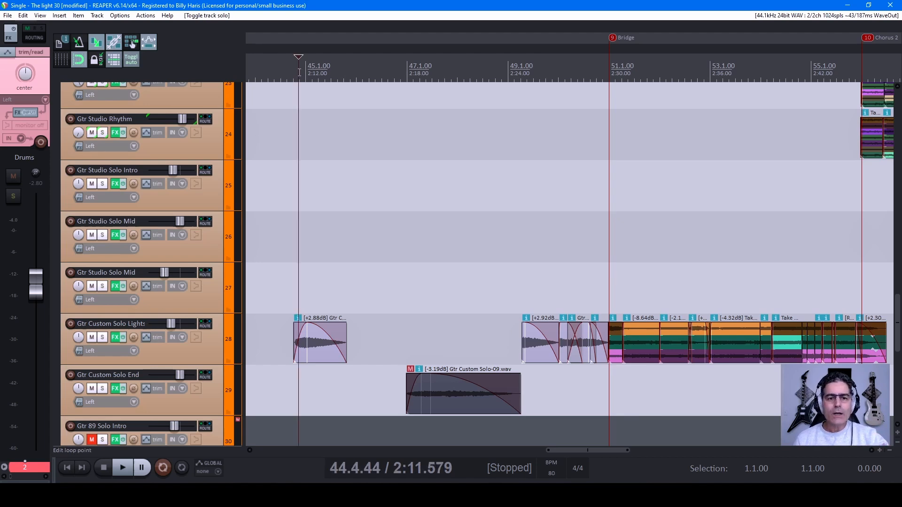
left_click(102, 338)
left_click(296, 67)
key("space")
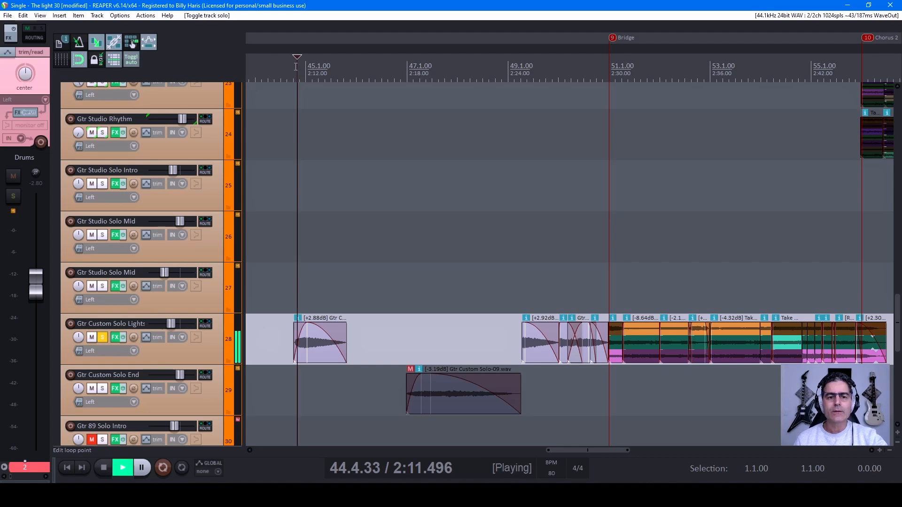
left_click(287, 64)
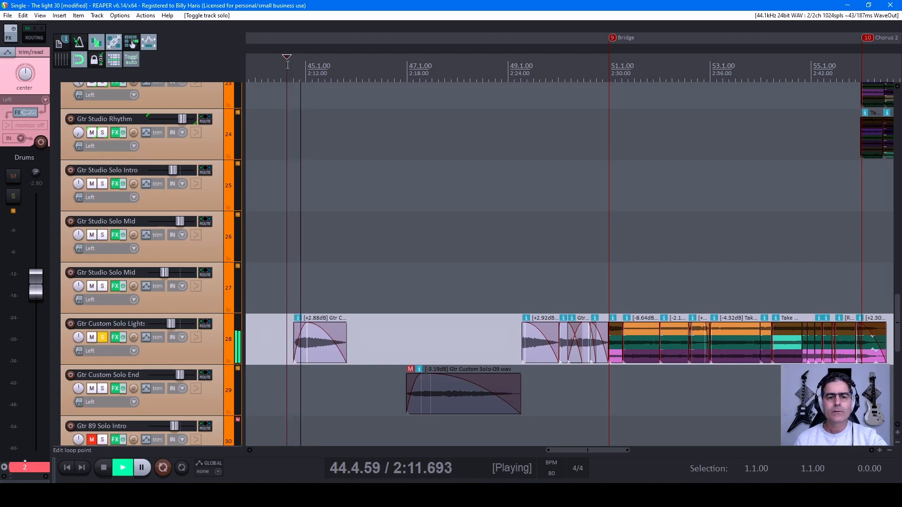
Step: Open the effects of the Gtr Custom Solo Lights track, and play its part with CLA Guitars bypassed
left_click(115, 337)
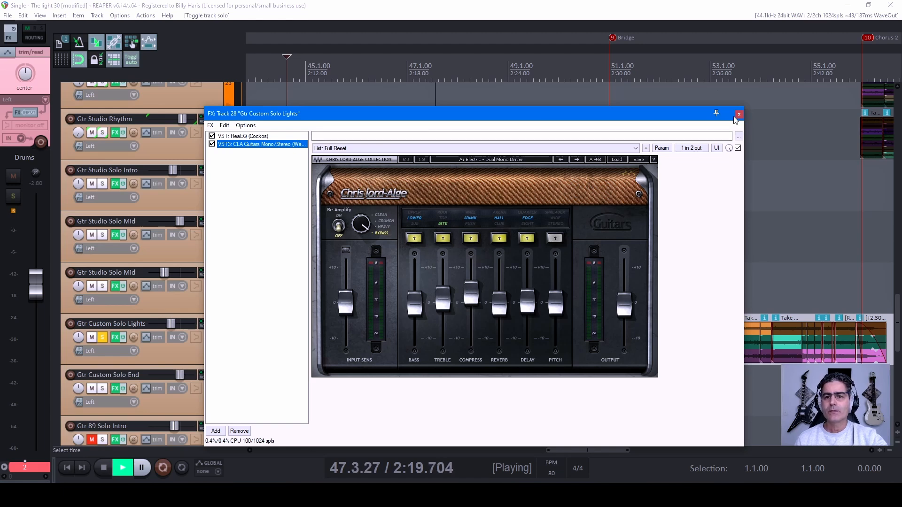
left_click(540, 29)
key("space")
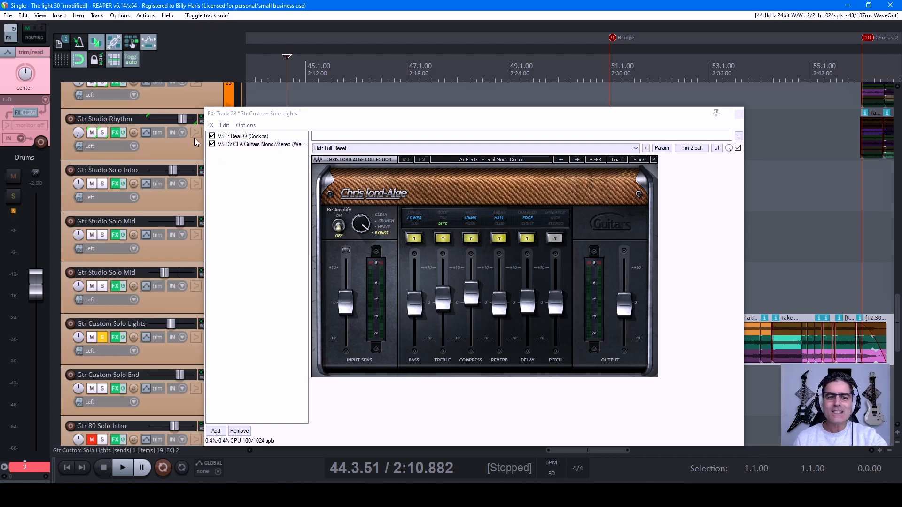
left_click(212, 145)
key("space")
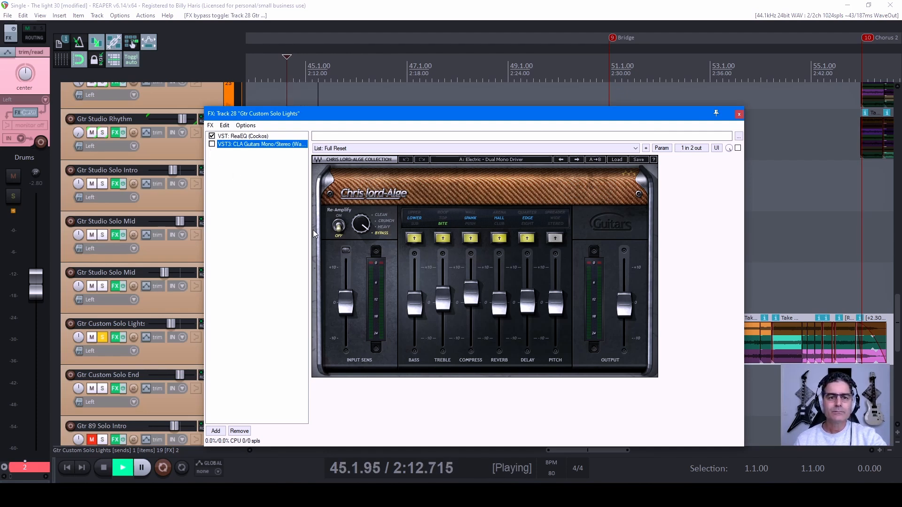
key("space")
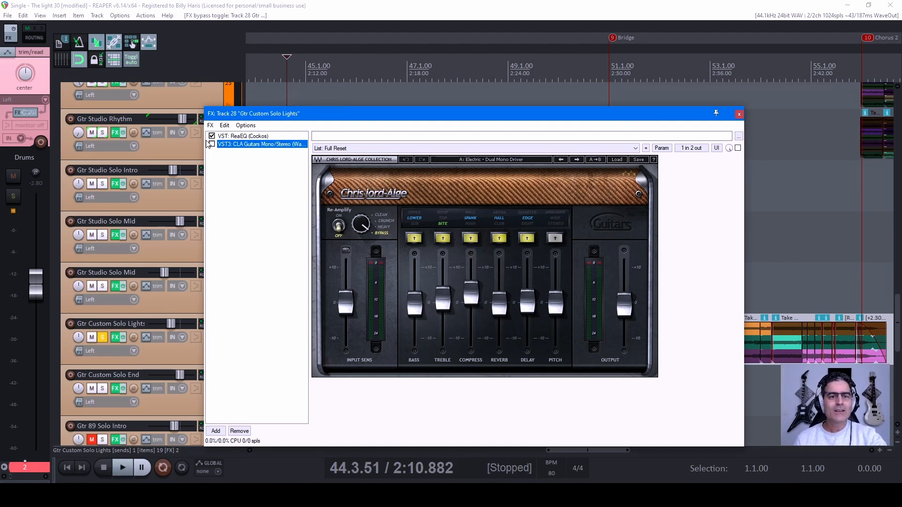
Step: Play the same part with CLA Guitars enabled again for comparison, and close the track's effects window
left_click(212, 144)
key("space")
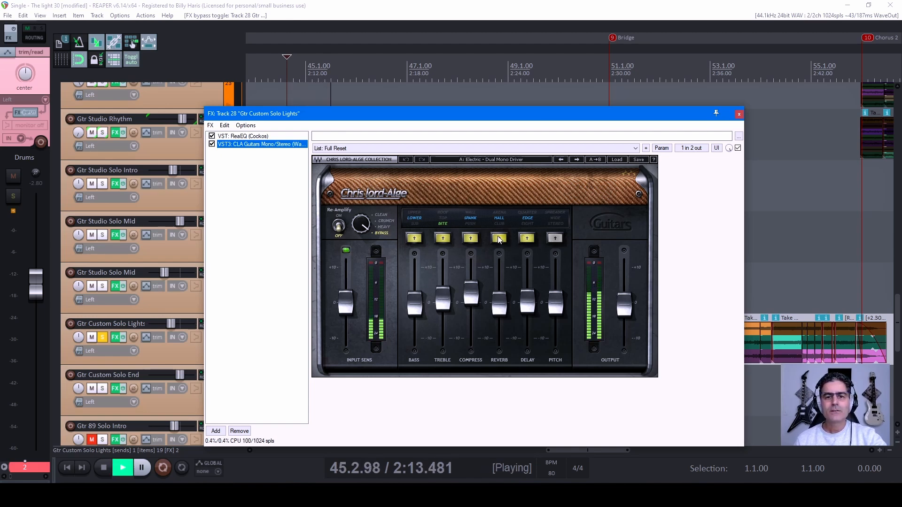
key("space")
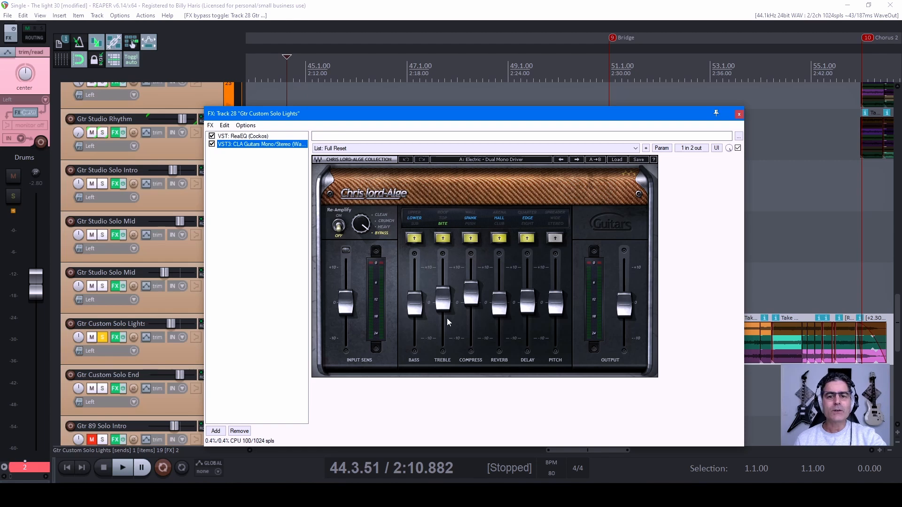
left_click(738, 115)
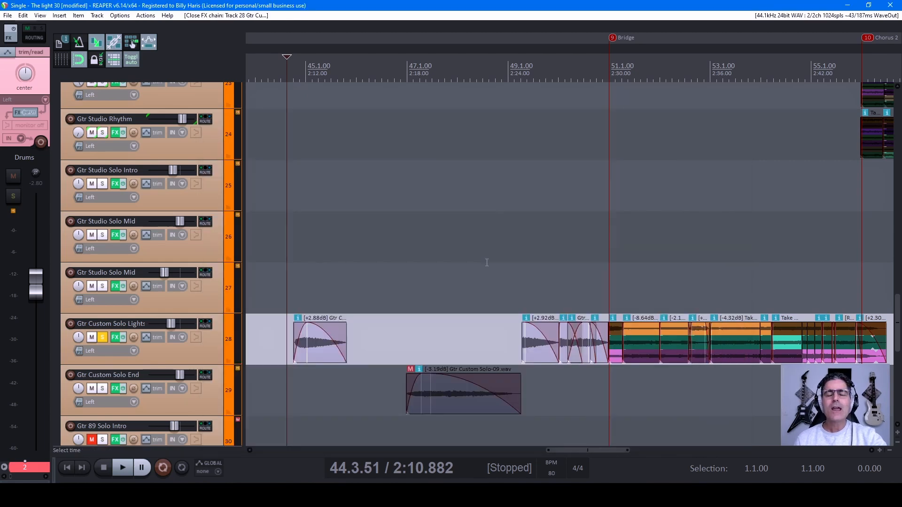
Step: Clear the solo on the Gtr Custom Solo Lights track
scroll(158, 303, "up", 2)
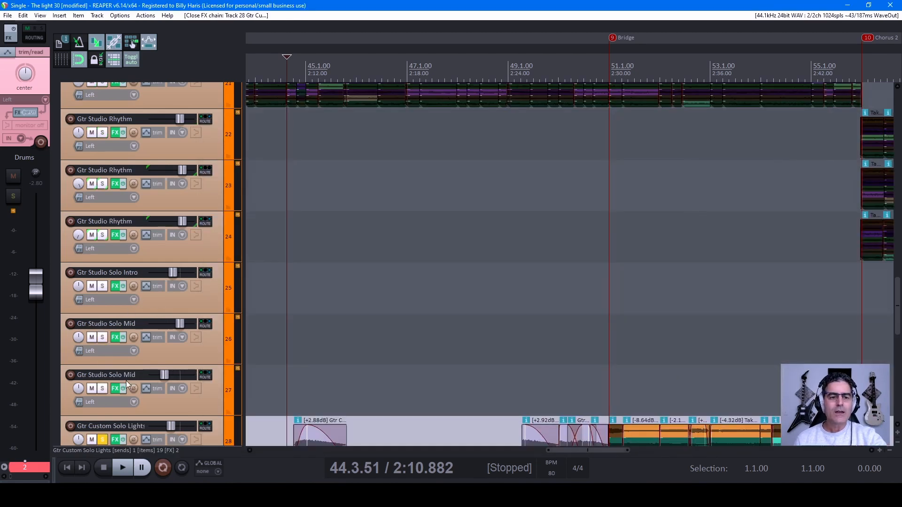
scroll(104, 418, "down", 1)
left_click(100, 389)
Step: Solo the Drums track, and play the song from the Intro marker
scroll(145, 353, "up", 5)
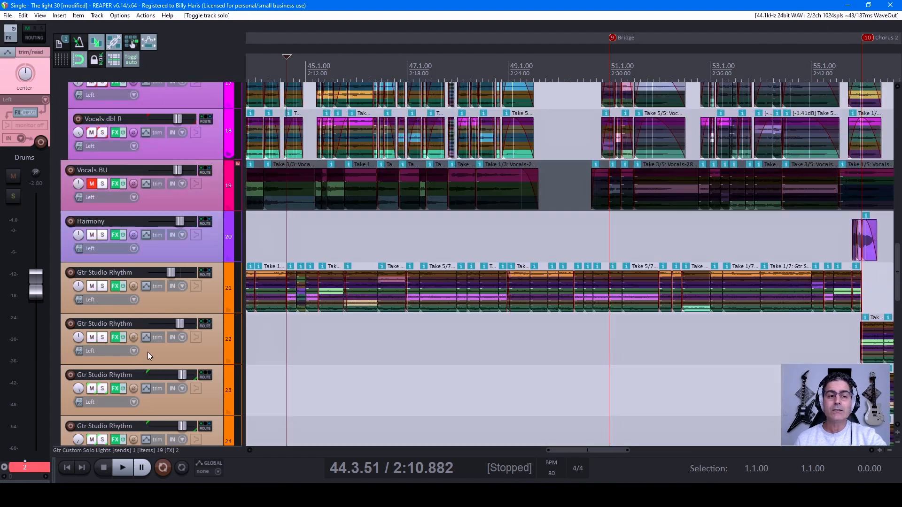
scroll(143, 326, "up", 9)
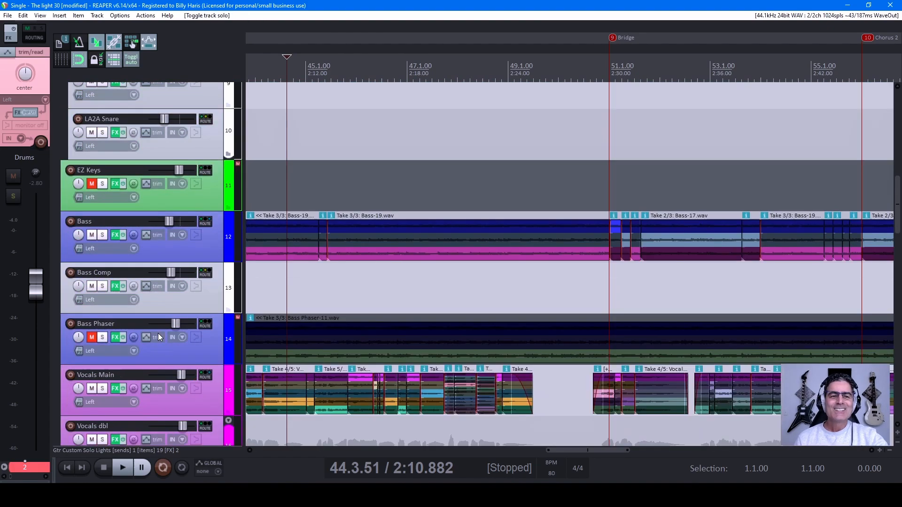
scroll(166, 331, "up", 10)
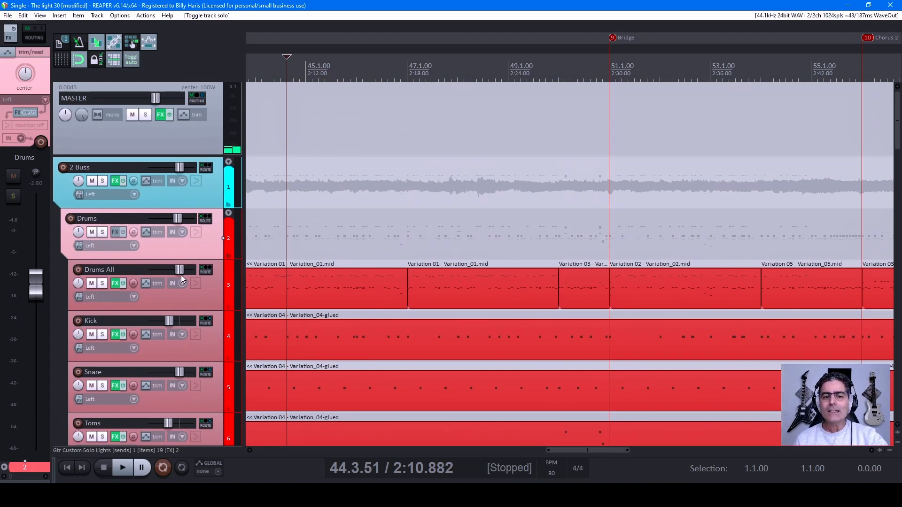
scroll(184, 266, "down", 2)
scroll(604, 267, "down", 4)
scroll(604, 267, "down", 3)
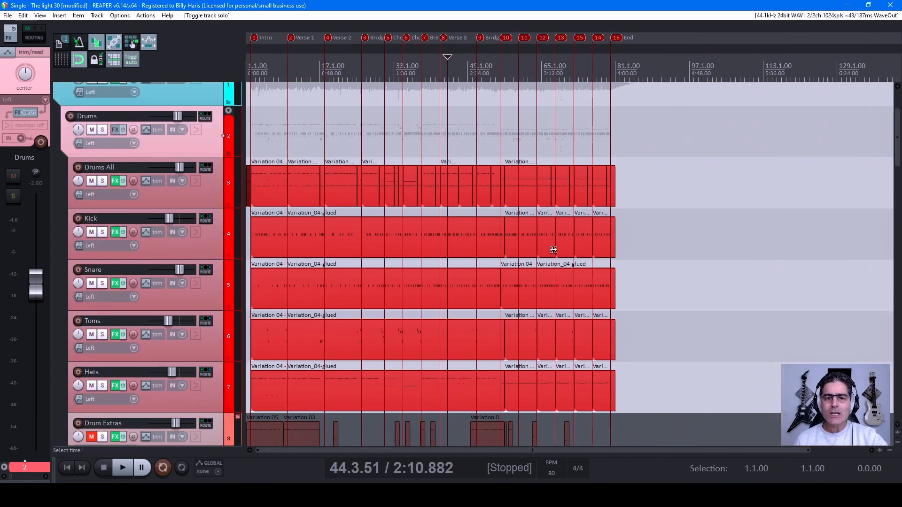
left_click(102, 130)
key("1")
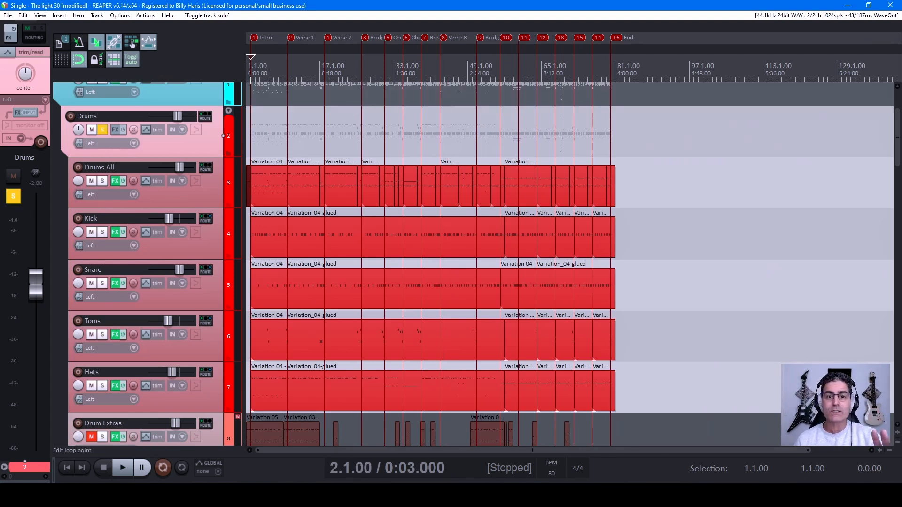
key("space")
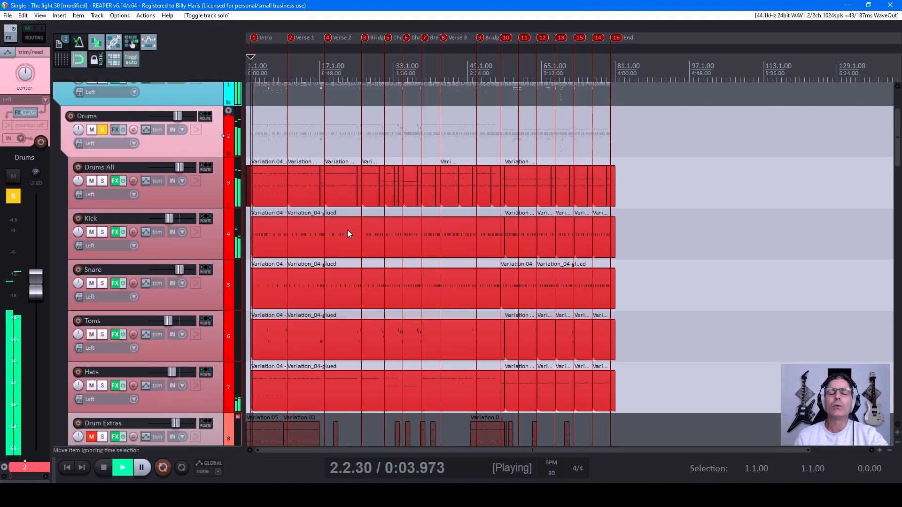
Step: During playback, add the Bass track and the first Gtr Studio Rhythm track (track 21) to the solo
scroll(144, 302, "down", 7)
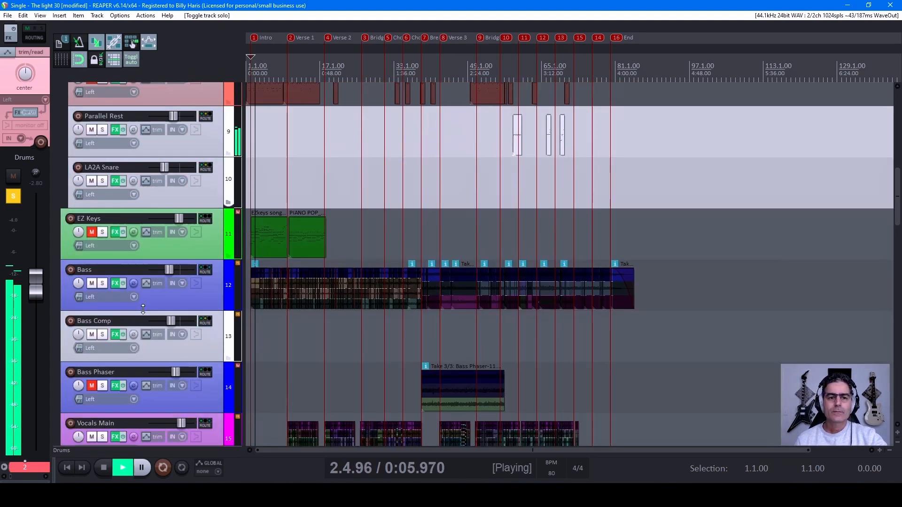
left_click(102, 284)
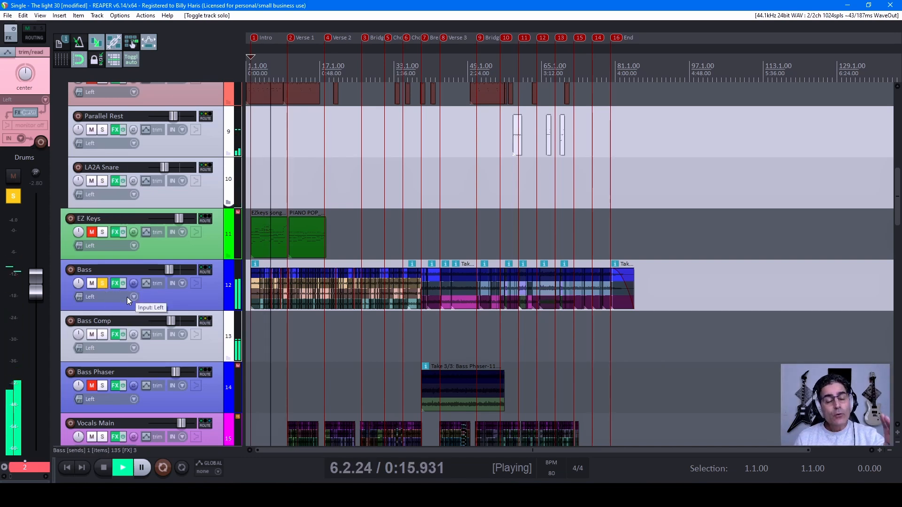
scroll(127, 298, "down", 6)
scroll(121, 305, "down", 4)
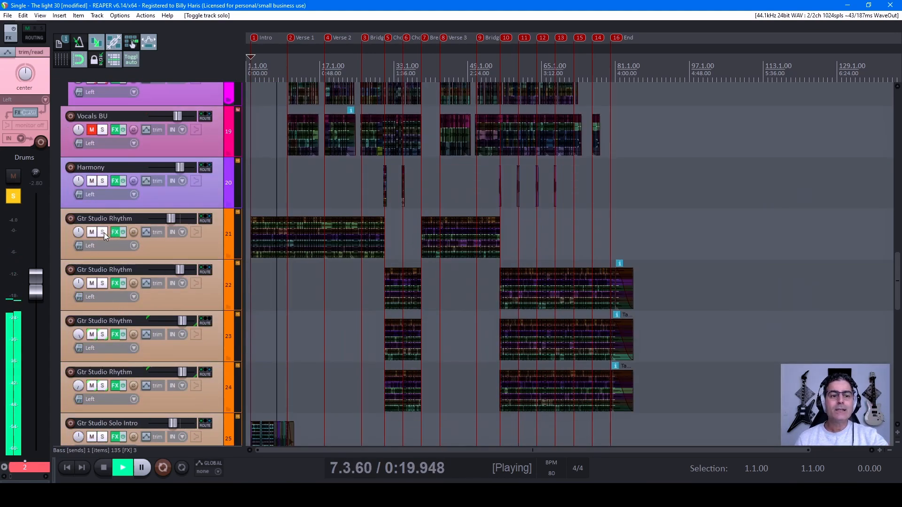
left_click(102, 232)
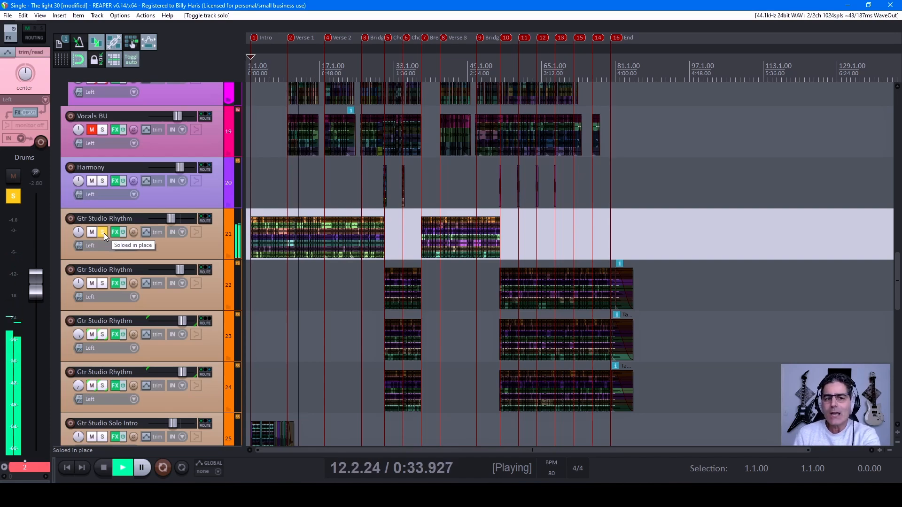
Step: Clear the solo on the Bass and Drums tracks while the rhythm guitar keeps playing
scroll(129, 263, "up", 4)
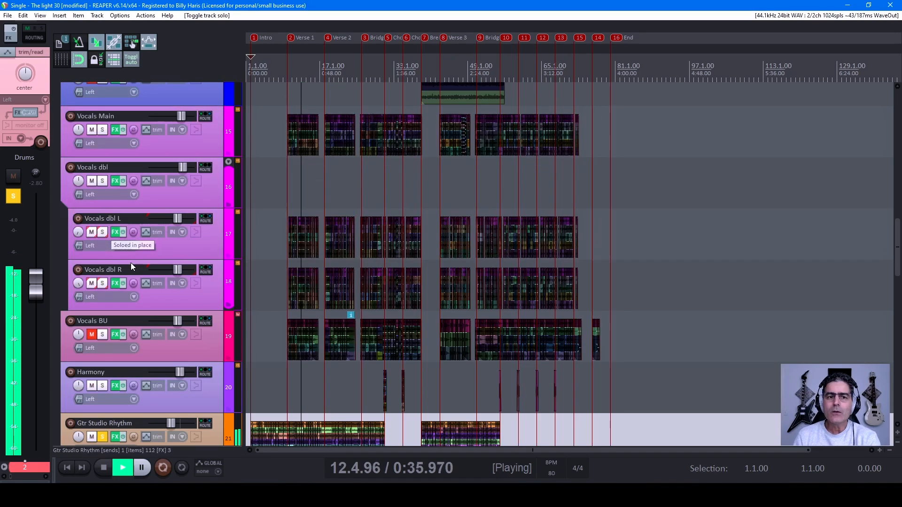
scroll(129, 262, "up", 8)
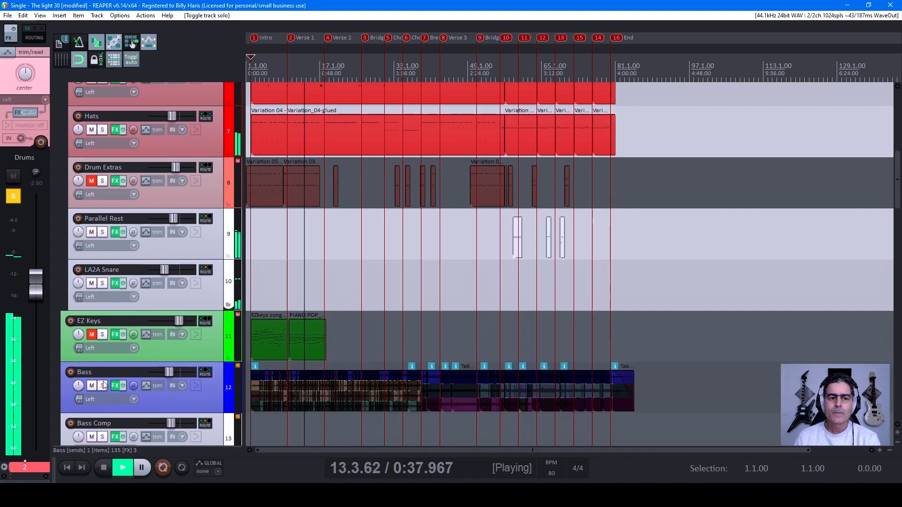
scroll(134, 337, "up", 7)
left_click(102, 232)
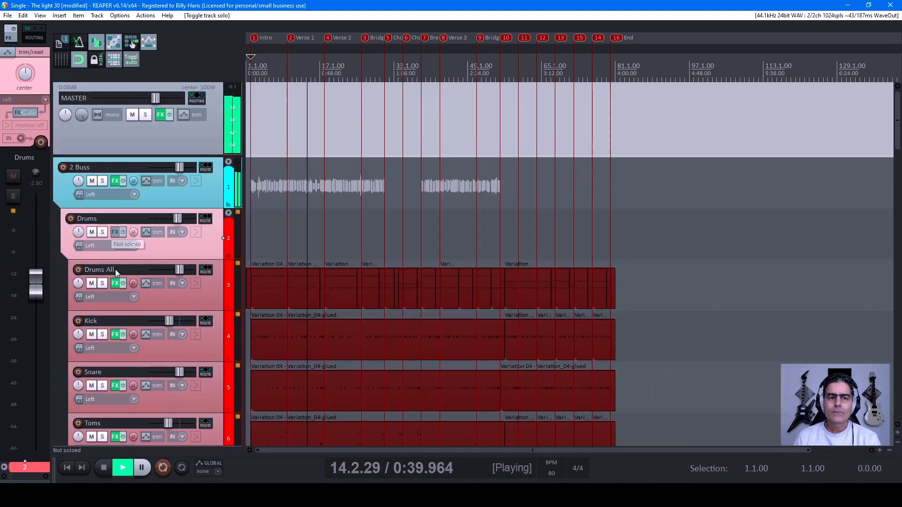
Step: Add Vocals Main to the solo, and continue playback from the start of Verse 1
scroll(117, 306, "down", 14)
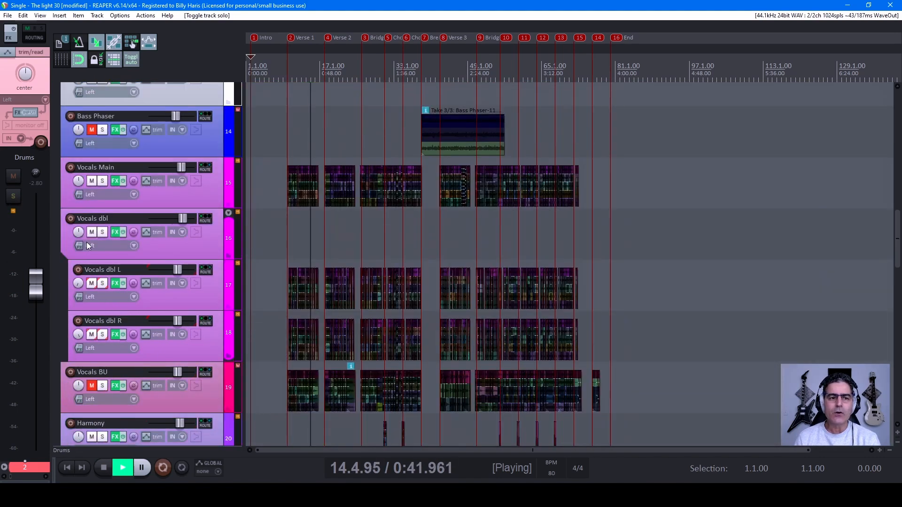
left_click(103, 181)
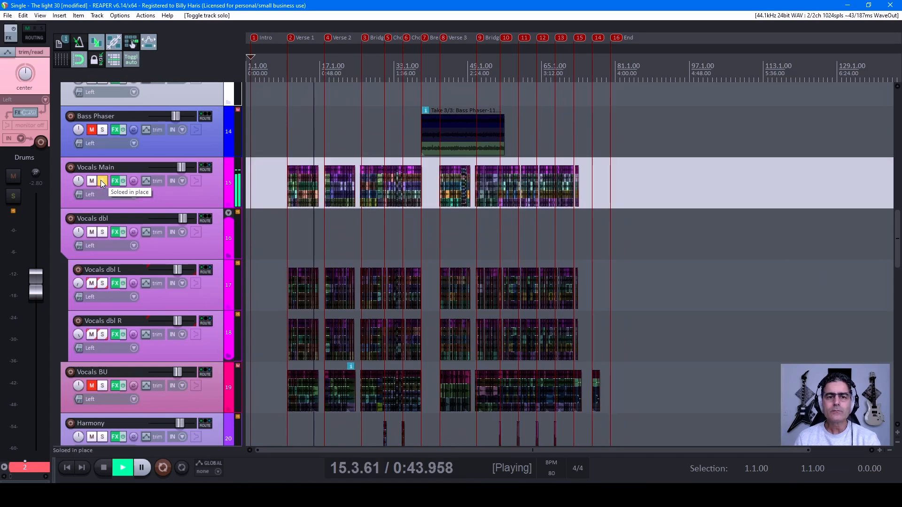
left_click(288, 71)
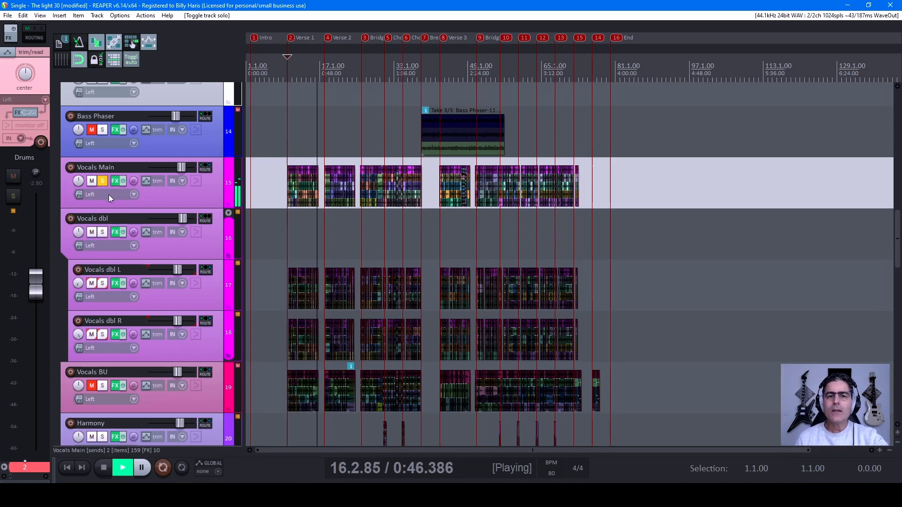
Step: Stop playback, and clear the solo on the Vocals Main track and the first Gtr Studio Rhythm track
key("space")
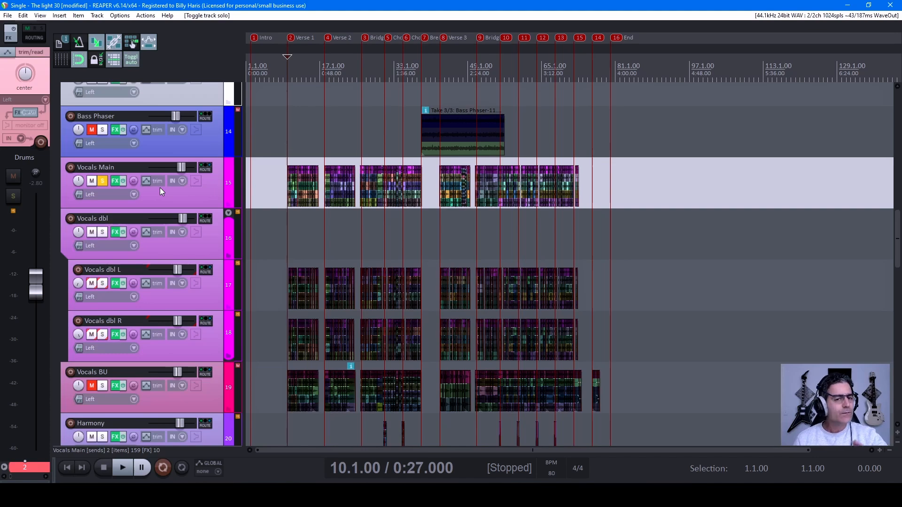
left_click(108, 182)
scroll(458, 271, "down", 2)
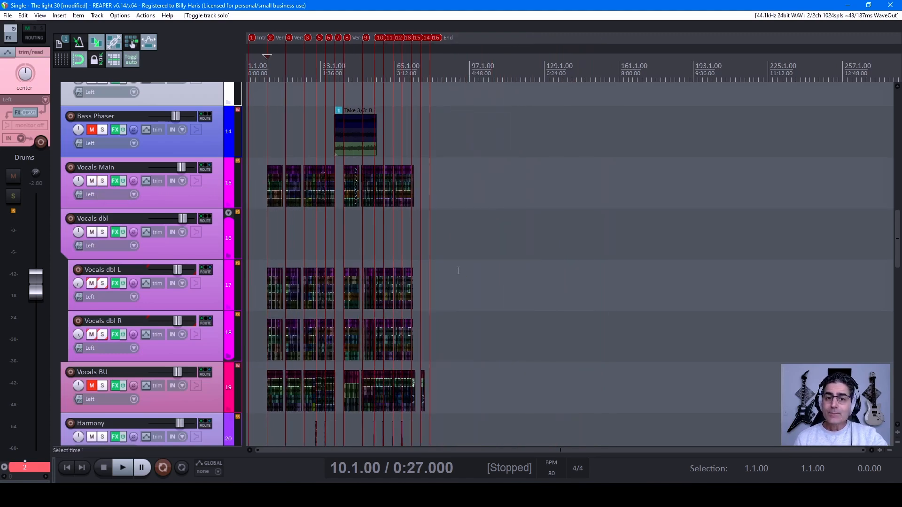
scroll(436, 274, "up", 3)
scroll(158, 322, "down", 2)
scroll(158, 322, "down", 4)
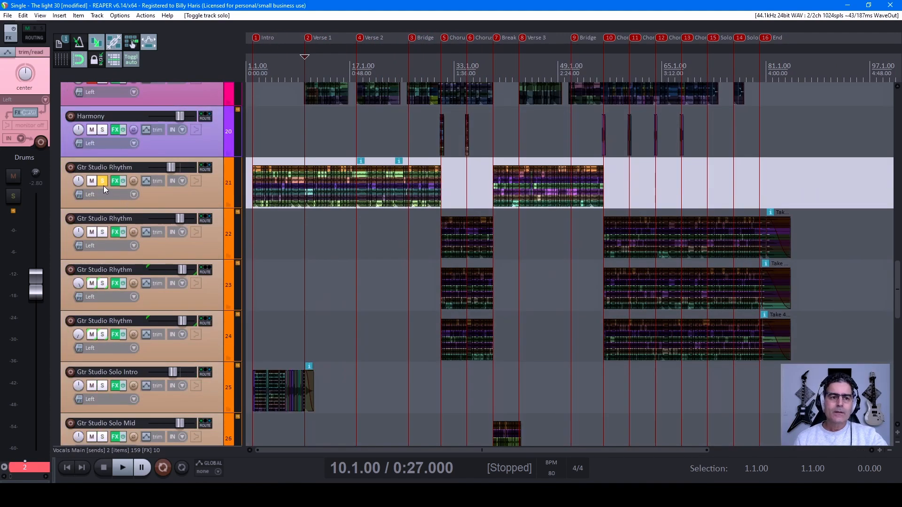
Step: Review the whole arrangement across the drum, bass, vocal, rhythm guitar and solo guitar tracks, including the muted takes and the Abbey and CLA Sphere tracks
scroll(100, 184, "up", 5)
scroll(164, 302, "up", 10)
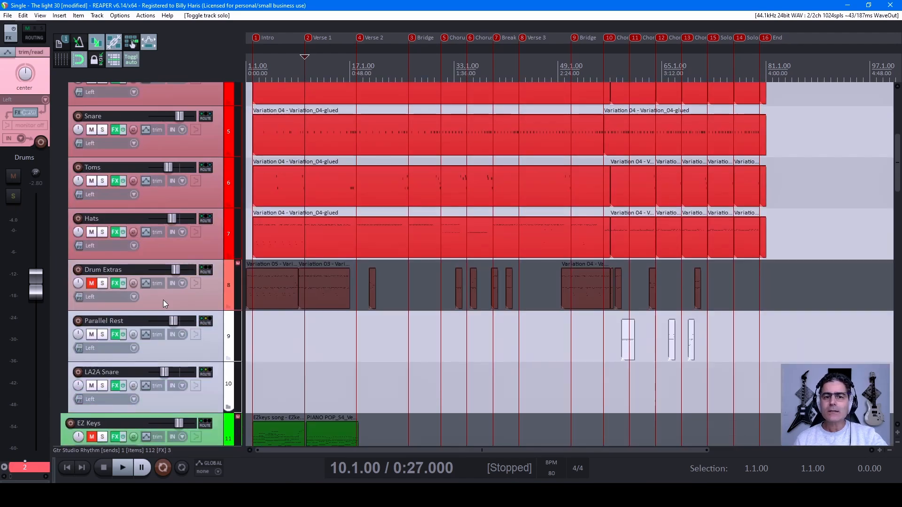
scroll(161, 292, "down", 1)
scroll(160, 280, "up", 3)
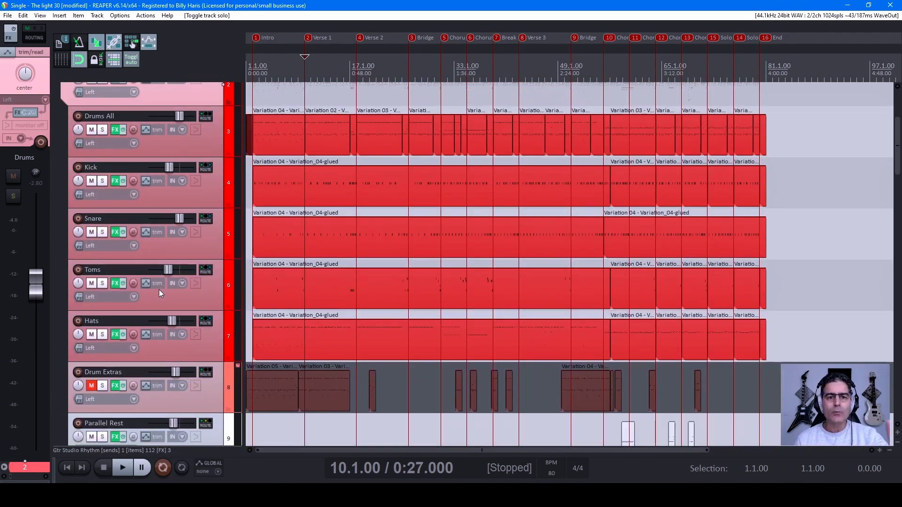
scroll(159, 289, "down", 6)
scroll(191, 318, "down", 3)
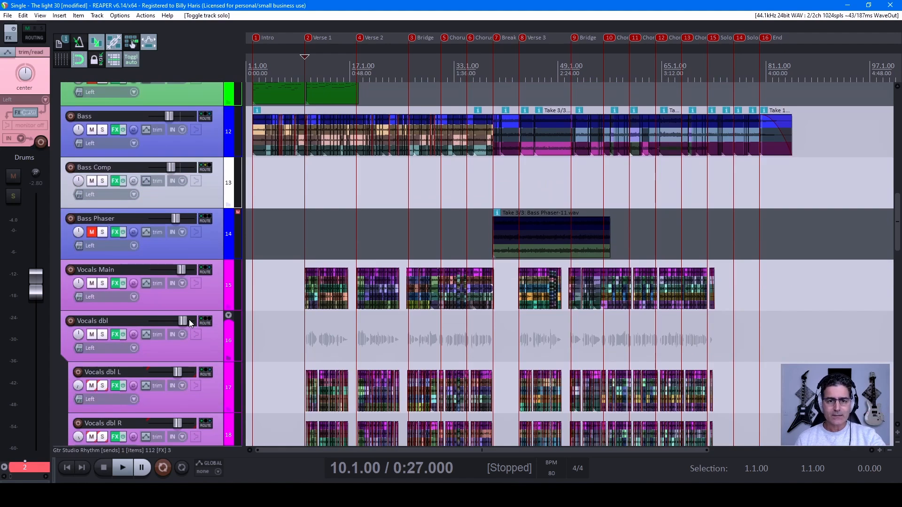
scroll(143, 298, "down", 6)
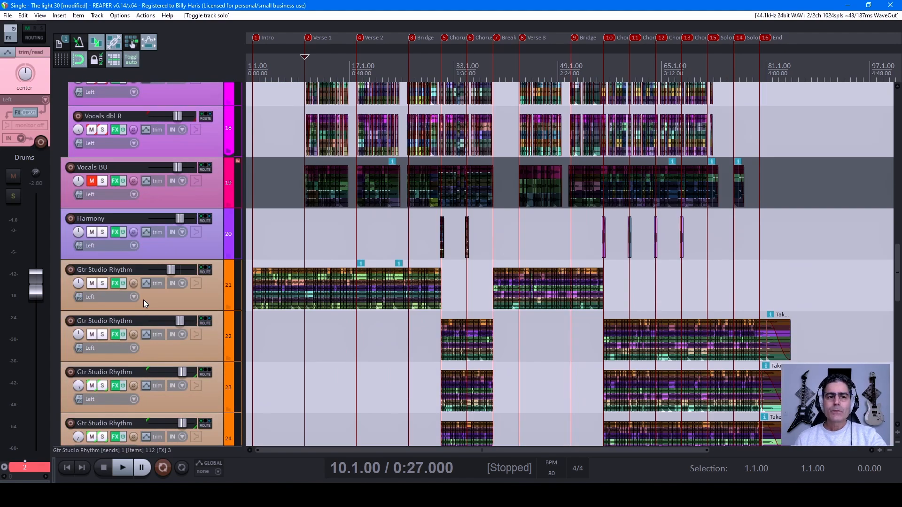
scroll(147, 315, "down", 5)
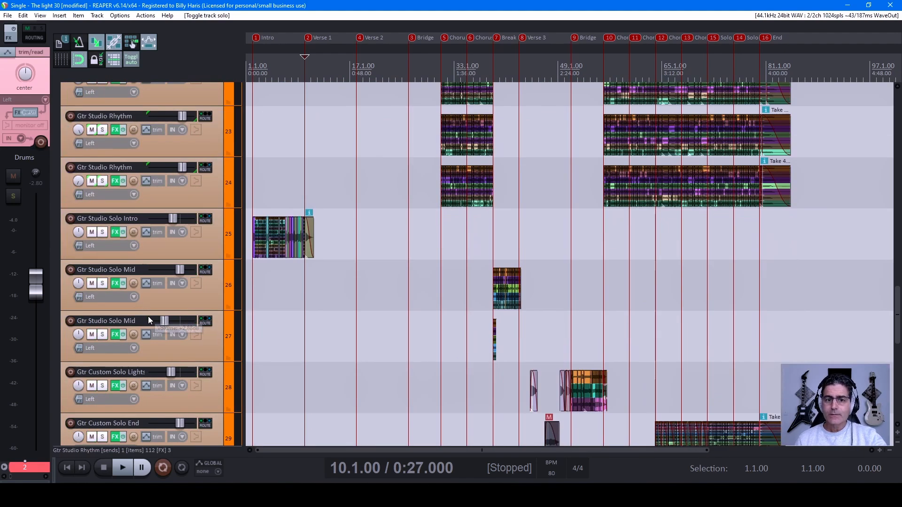
scroll(110, 247, "up", 2)
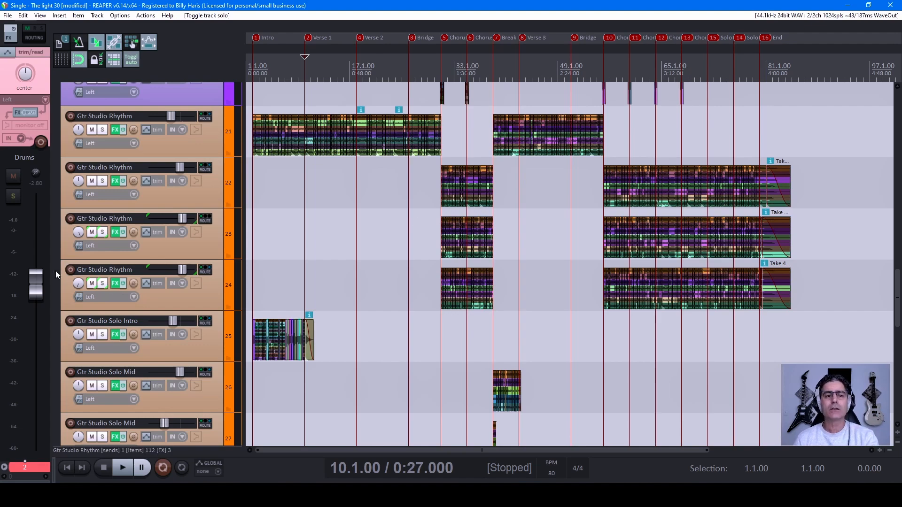
scroll(89, 242, "down", 6)
scroll(142, 298, "down", 5)
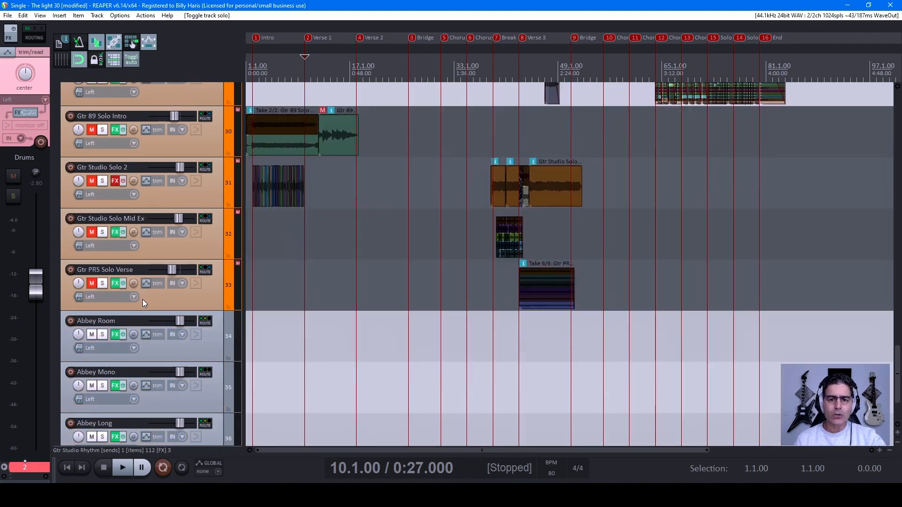
scroll(146, 308, "up", 3)
scroll(145, 305, "down", 4)
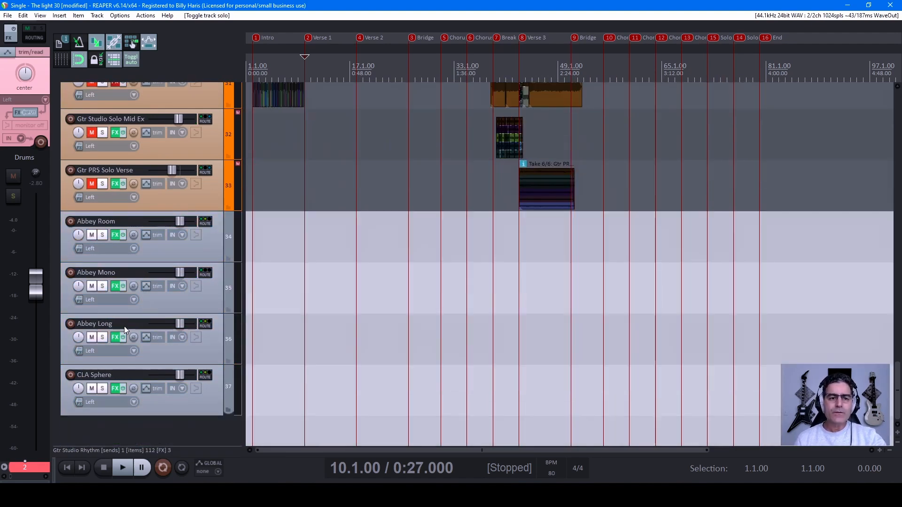
scroll(124, 325, "up", 6)
scroll(153, 323, "down", 3)
scroll(150, 343, "up", 14)
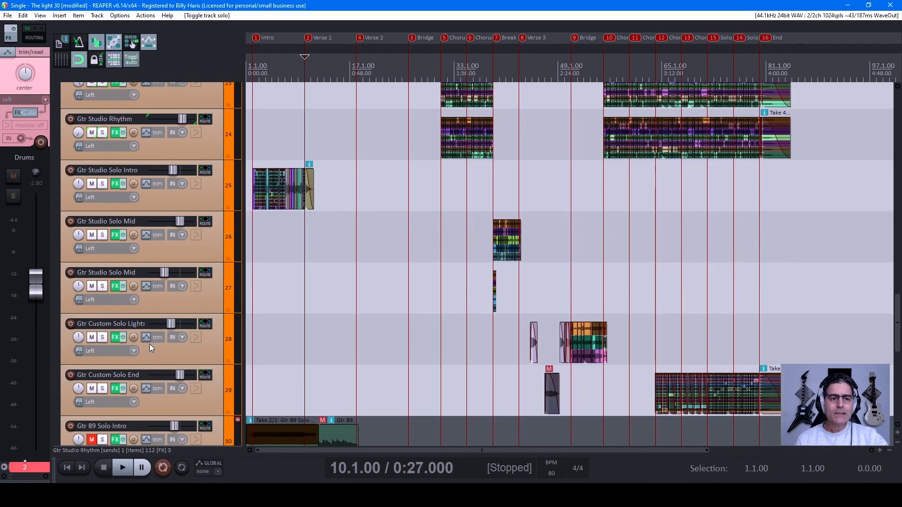
scroll(151, 343, "up", 13)
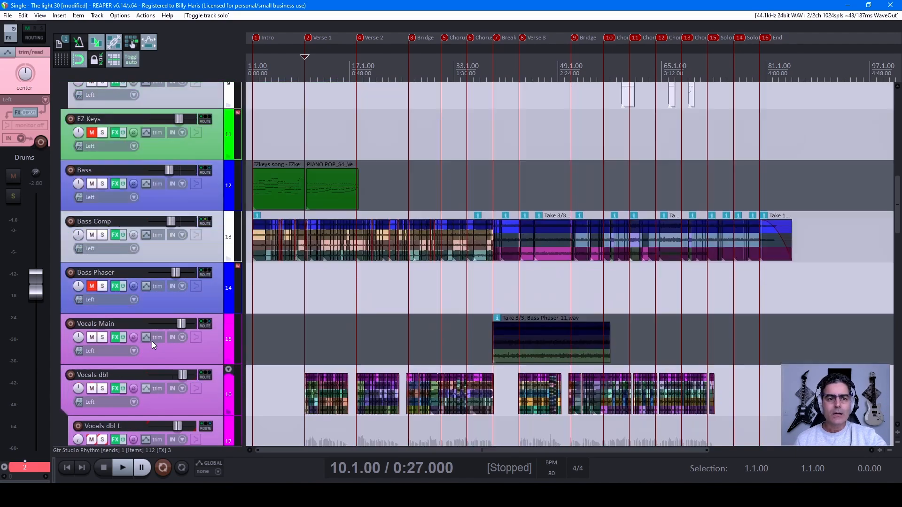
scroll(153, 350, "up", 2)
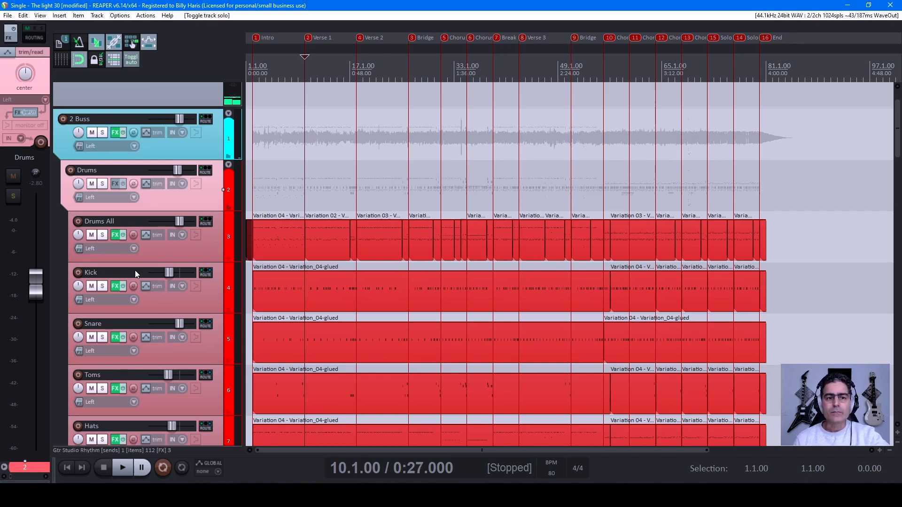
scroll(150, 296, "down", 1)
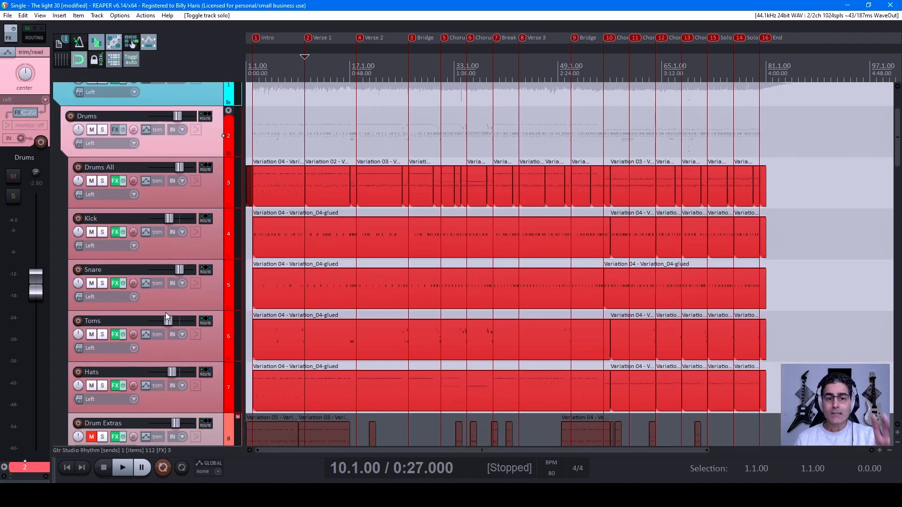
scroll(165, 312, "down", 10)
scroll(167, 284, "down", 15)
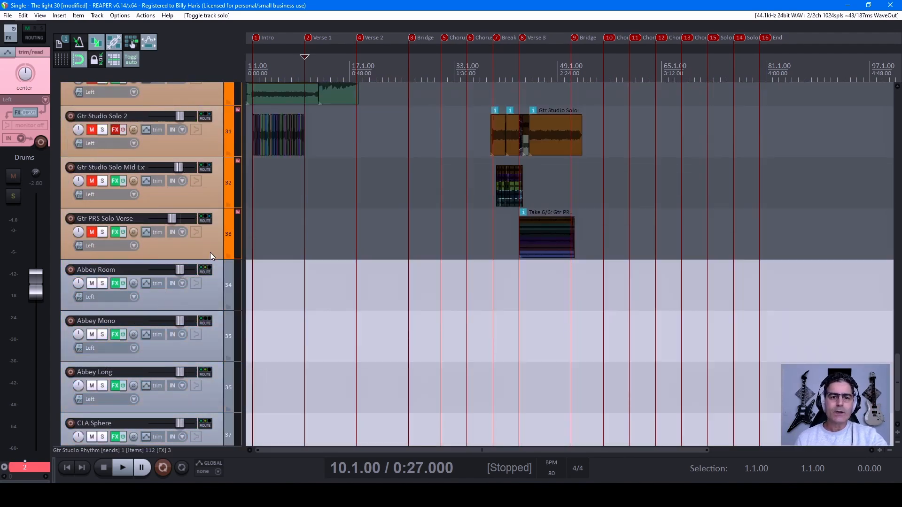
mouse_move(211, 224)
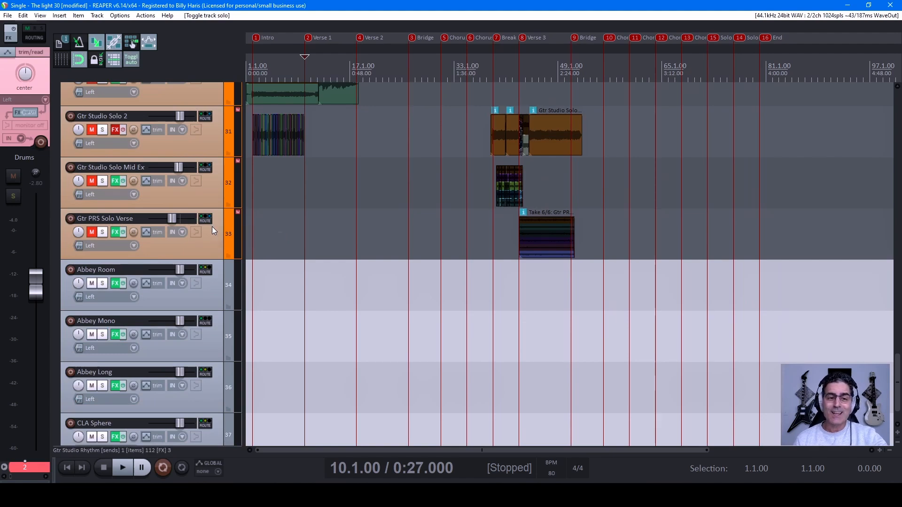
scroll(166, 301, "up", 3)
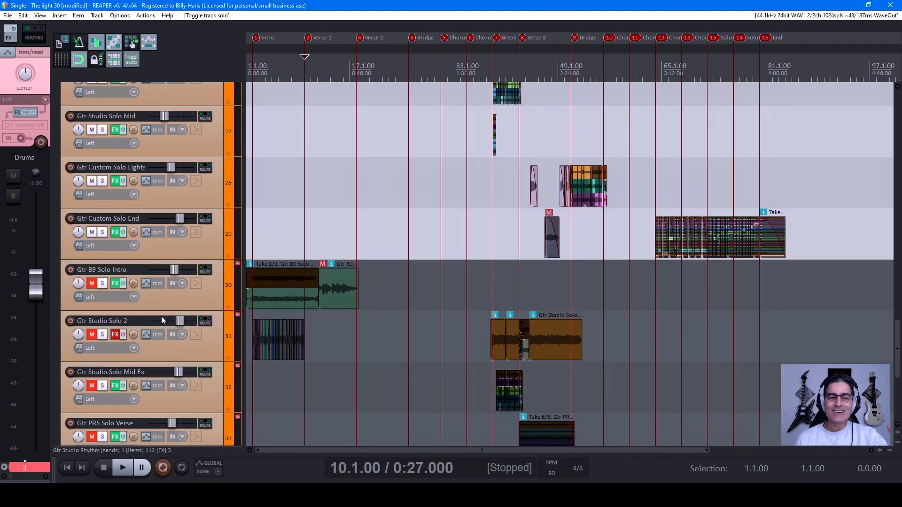
Step: Compact the child tracks of the Drums folder to their smallest height, and expand them back to full height
scroll(164, 320, "up", 7)
scroll(164, 319, "down", 7)
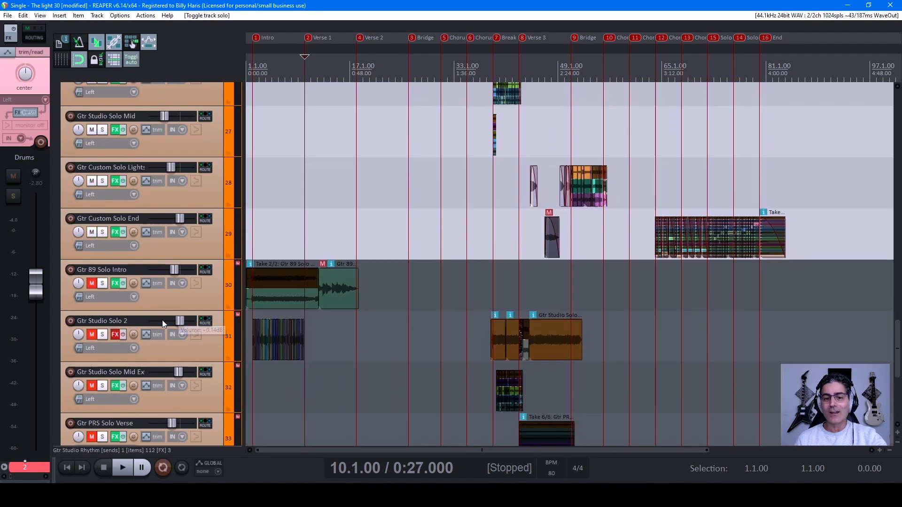
scroll(174, 306, "up", 2)
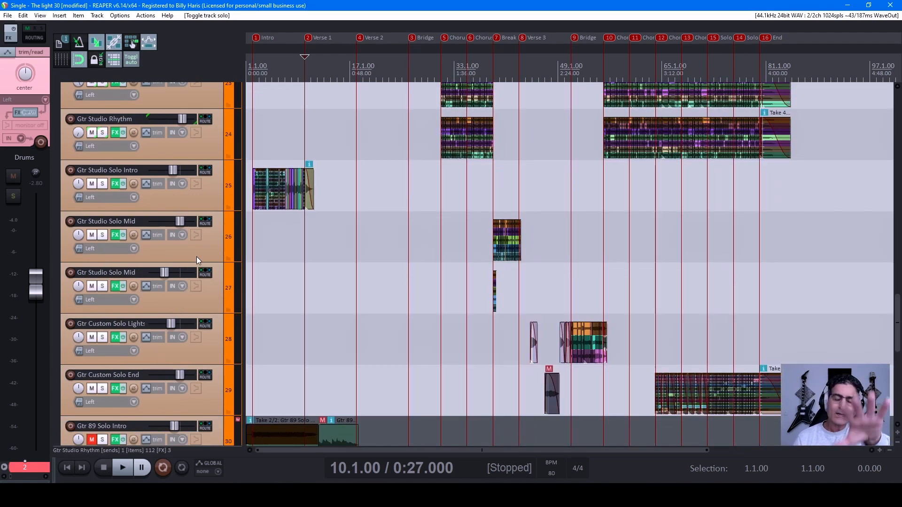
scroll(187, 319, "up", 3)
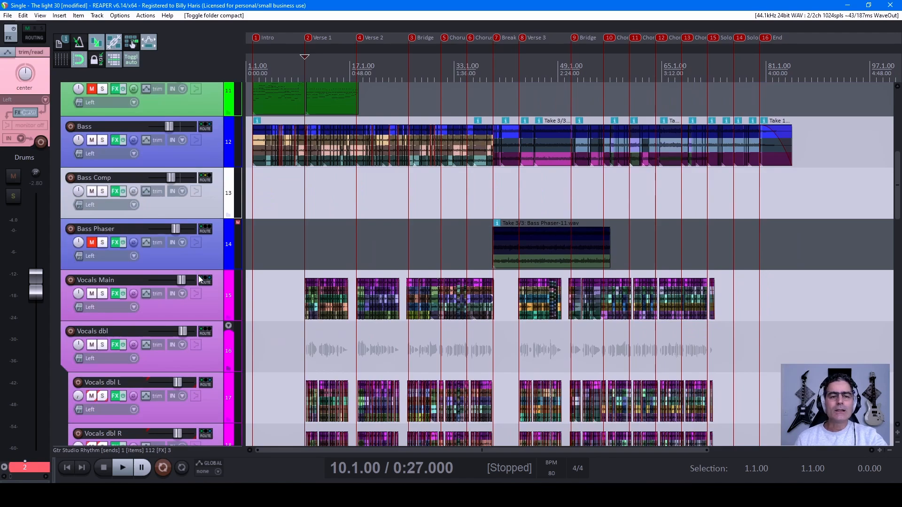
scroll(198, 275, "down", 4)
scroll(188, 296, "up", 8)
left_click(229, 215)
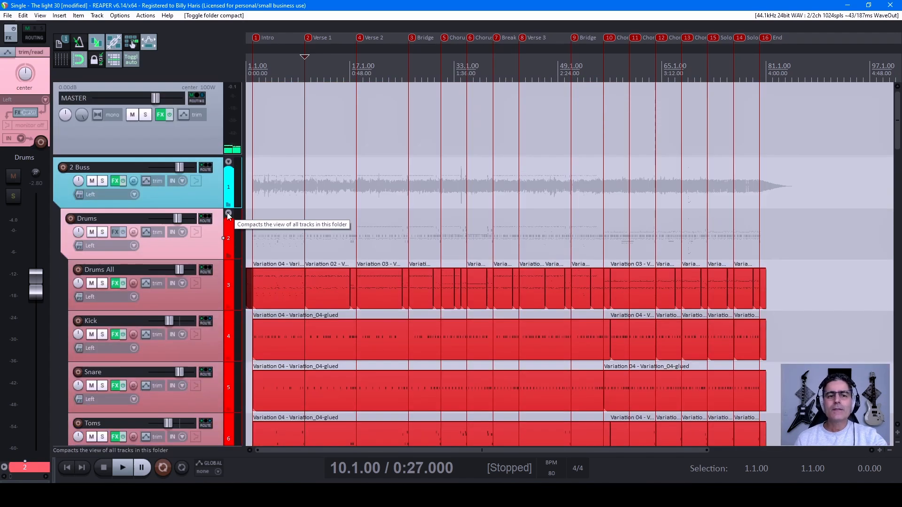
left_click(229, 215)
left_click(229, 214)
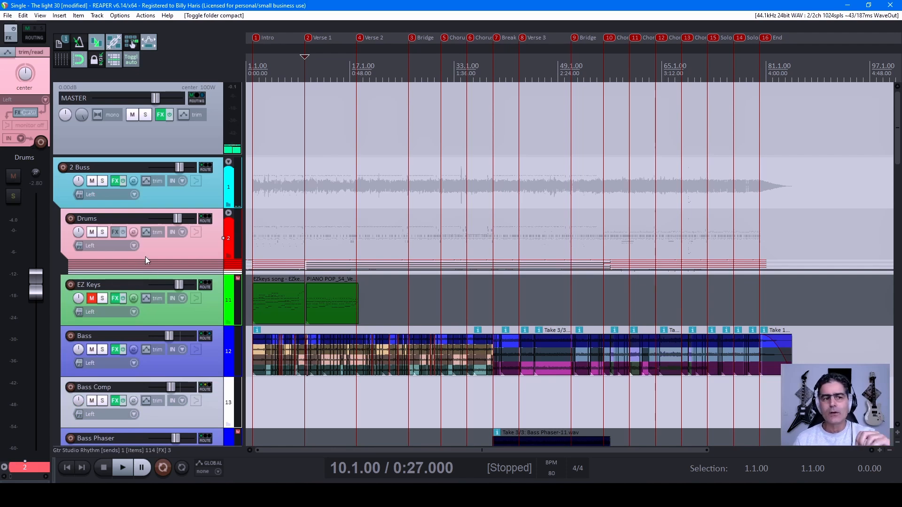
left_click(229, 214)
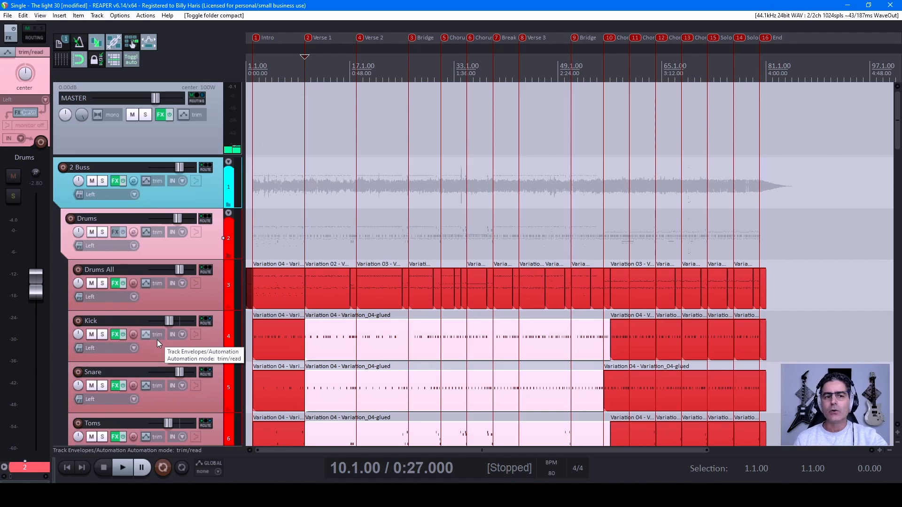
scroll(157, 339, "down", 12)
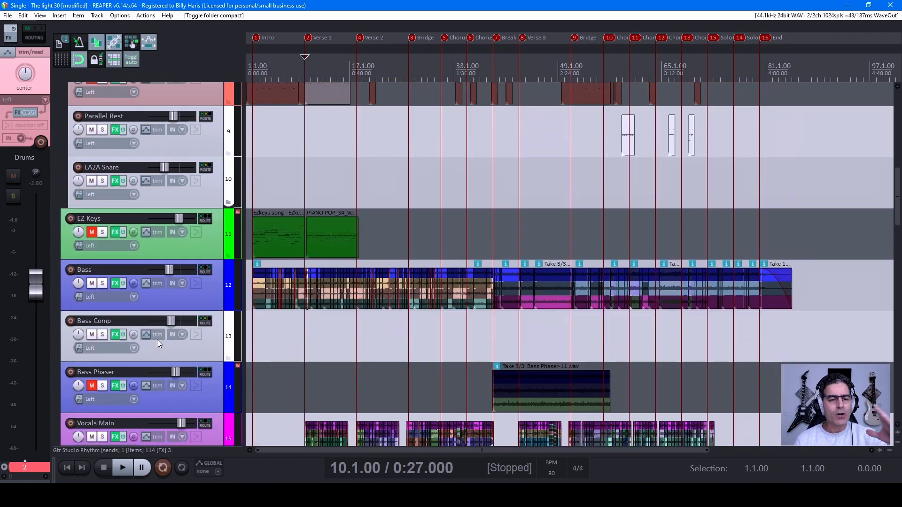
scroll(159, 339, "down", 3)
scroll(157, 342, "up", 15)
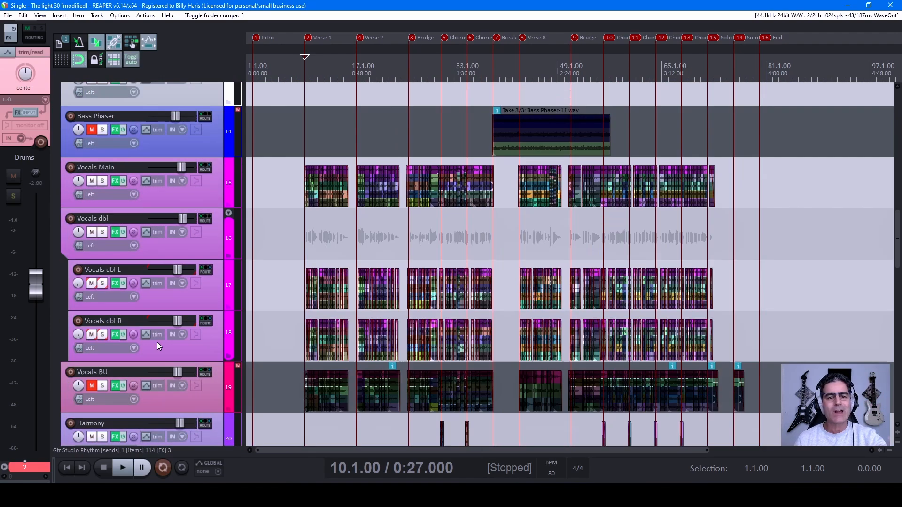
scroll(154, 353, "up", 3)
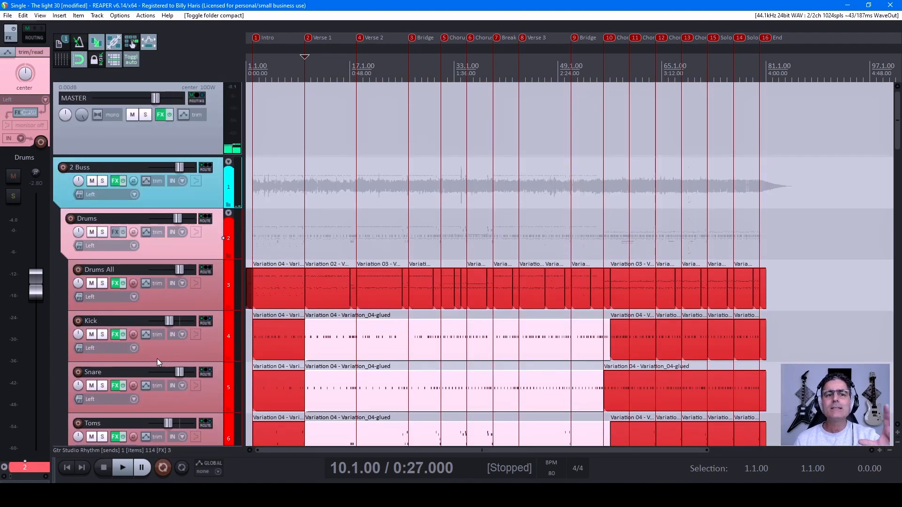
scroll(158, 356, "down", 1)
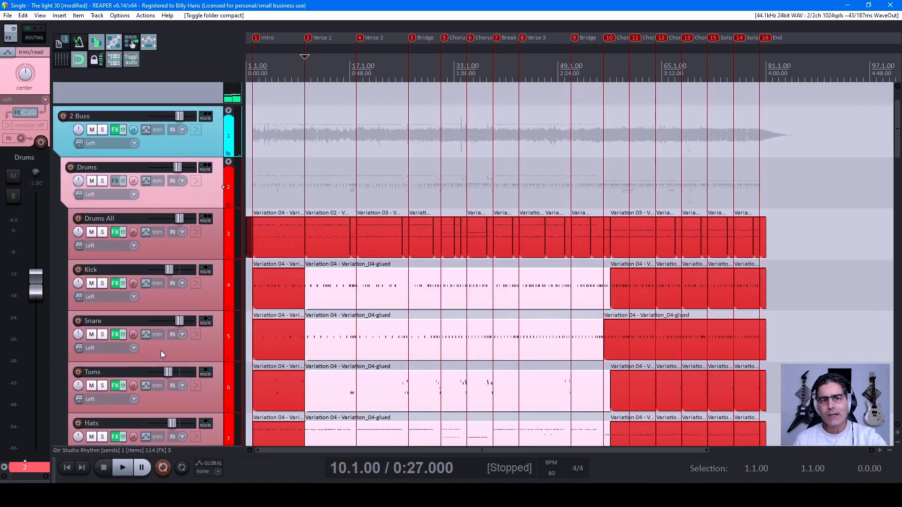